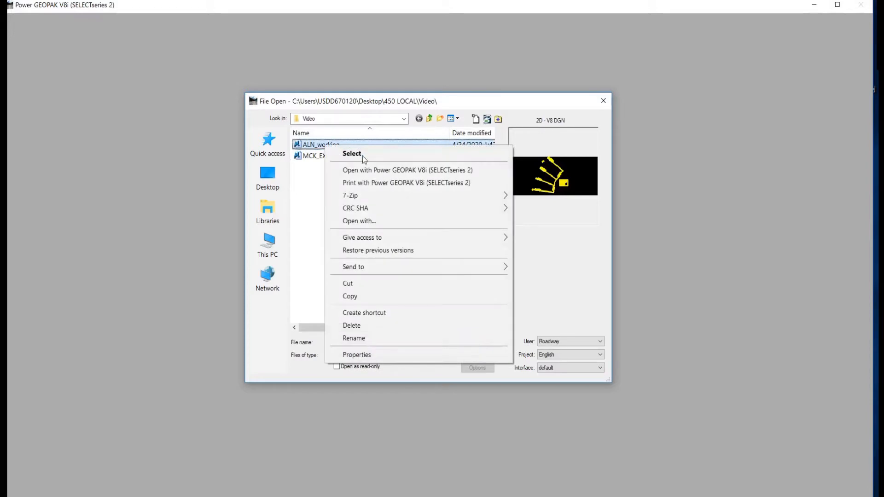
# Duplicate the ALN_working file in the same folder and rename the copy PFL_working.
pyautogui.click(361, 296)
pyautogui.rightClick(348, 208)
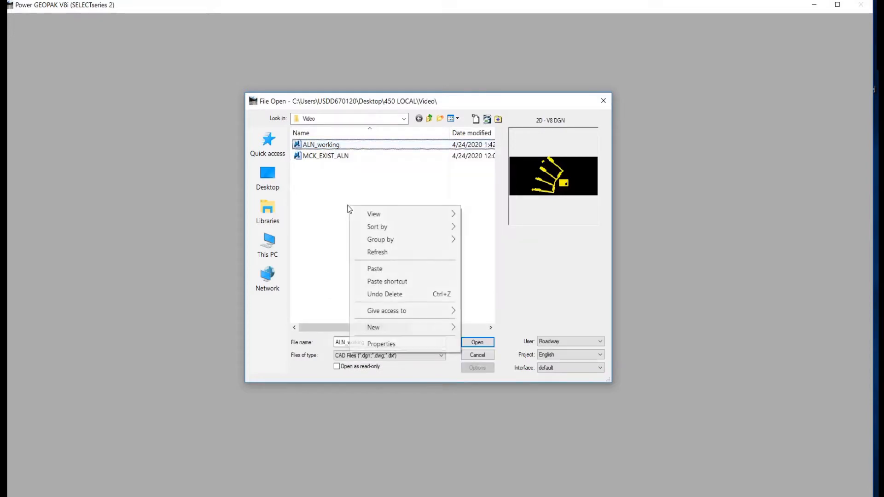
pyautogui.click(386, 269)
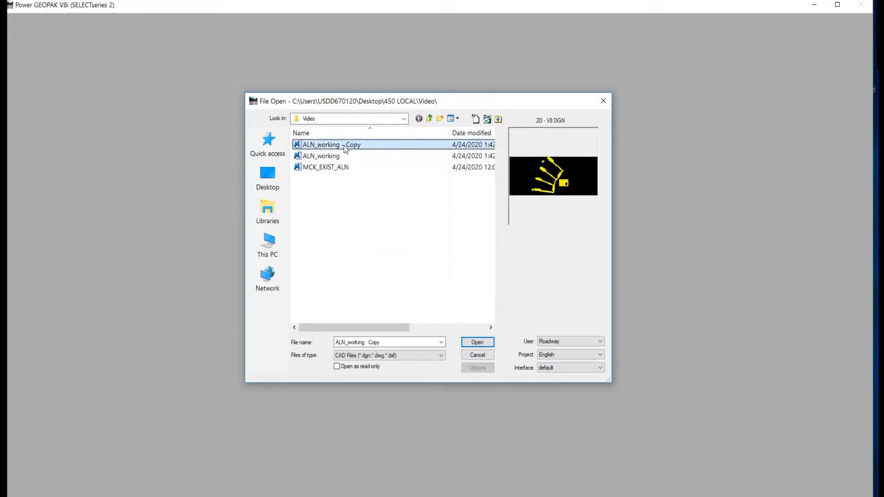
pyautogui.click(345, 145)
pyautogui.write('PFL')
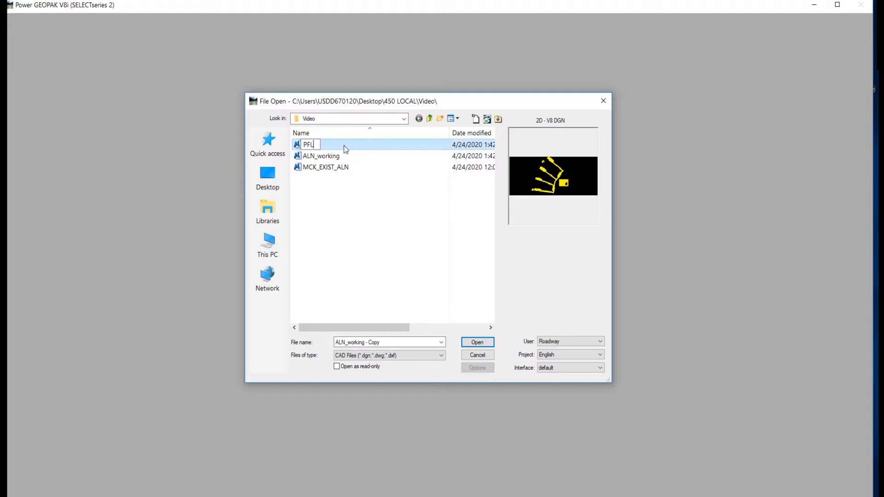
pyautogui.write('_working')
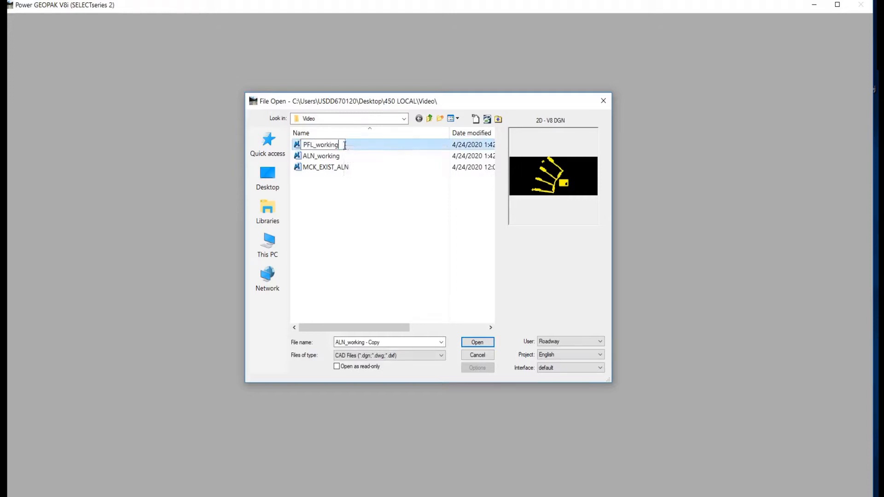
pyautogui.press('Return')
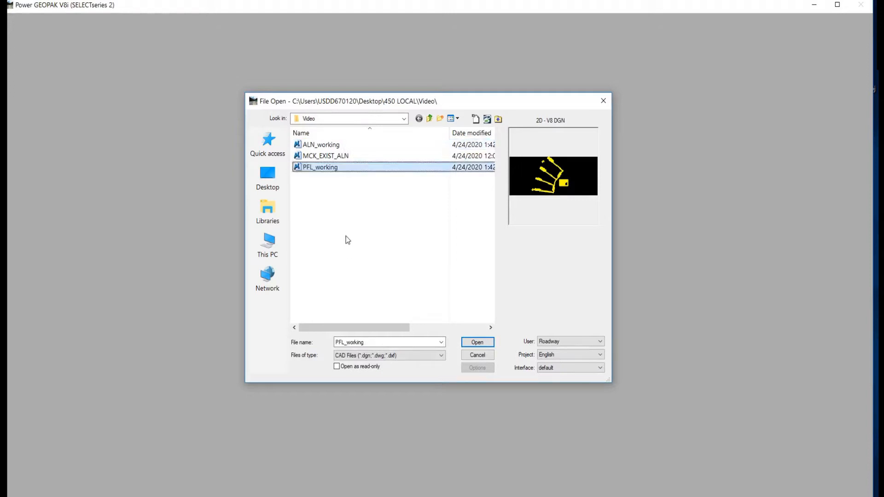
# Open the PFL_working file and delete every element in the drawing.
pyautogui.doubleClick(330, 167)
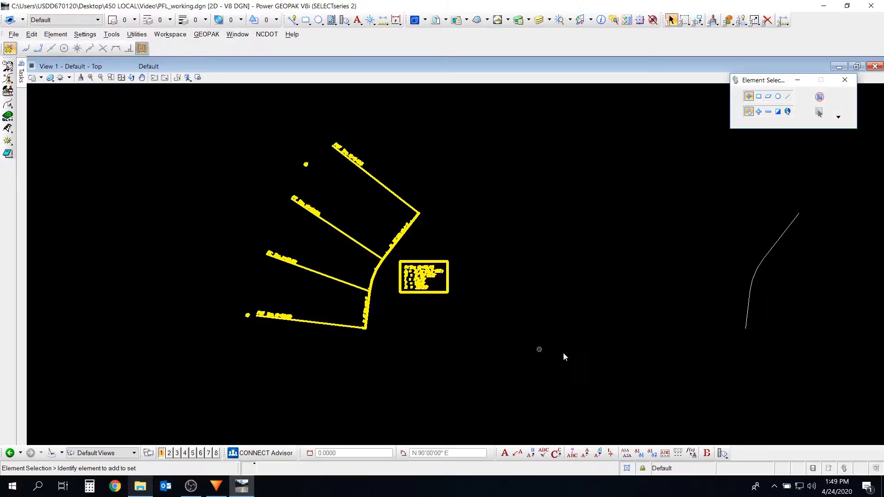
pyautogui.moveTo(875, 419); pyautogui.dragTo(215, 134)
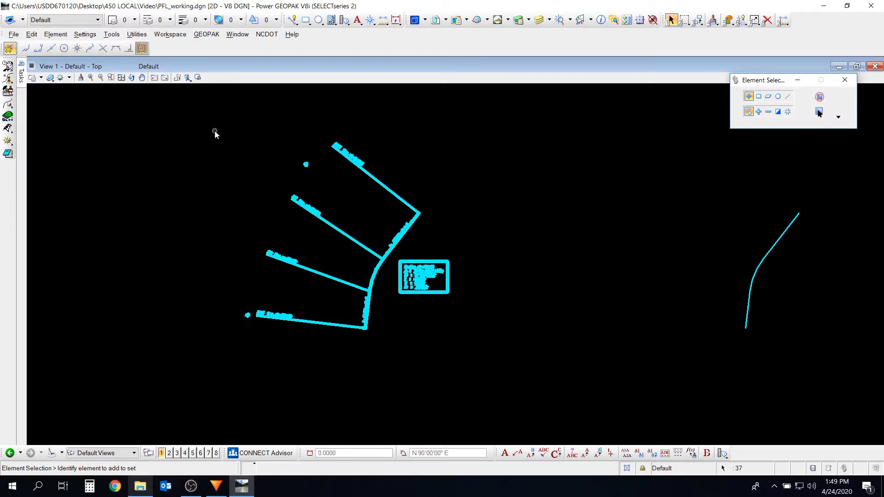
pyautogui.press('Delete')
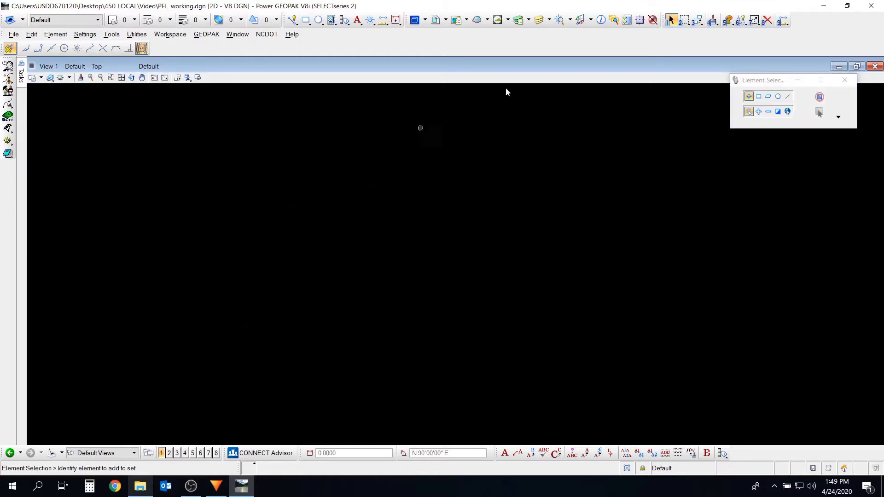
# Open the MCKINNEY.prj road project in Project Manager with the listed project user.
pyautogui.click(446, 21)
pyautogui.click(446, 21)
pyautogui.click(206, 34)
pyautogui.moveTo(217, 46)
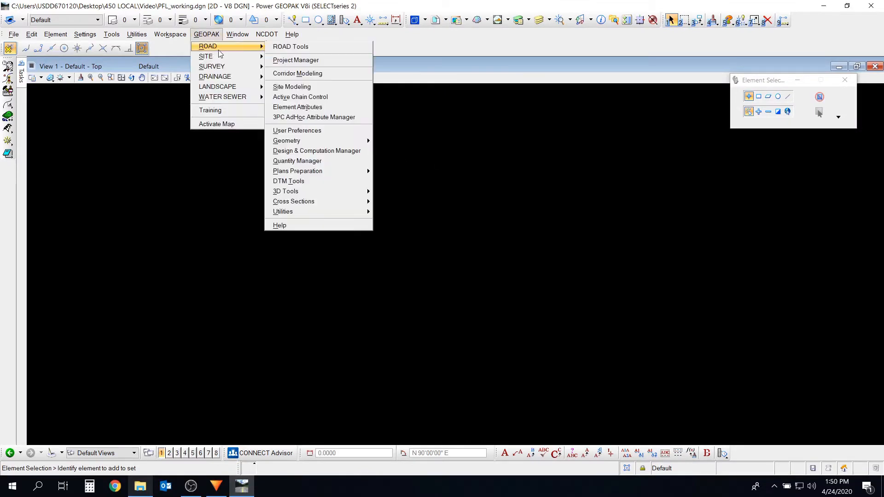
pyautogui.click(296, 60)
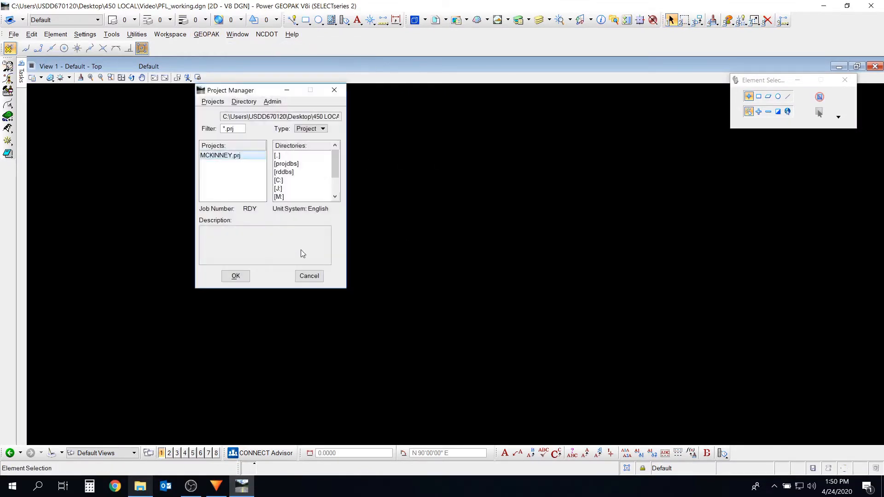
pyautogui.doubleClick(231, 155)
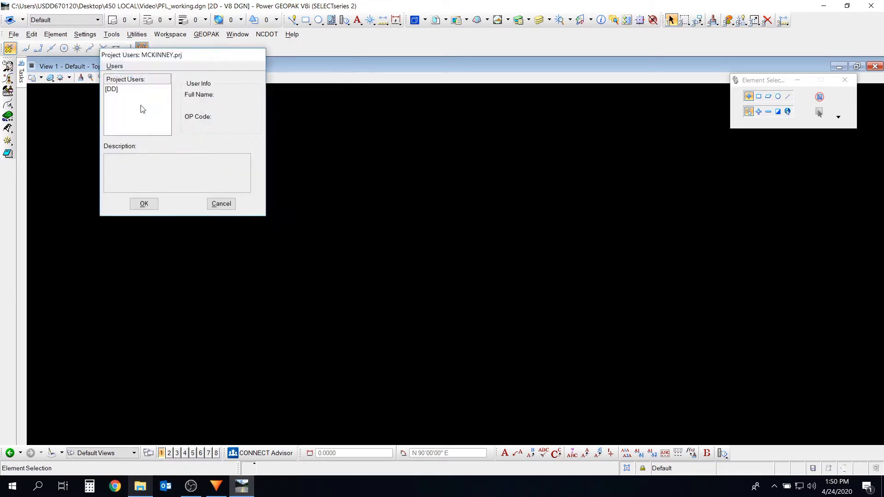
pyautogui.click(222, 198)
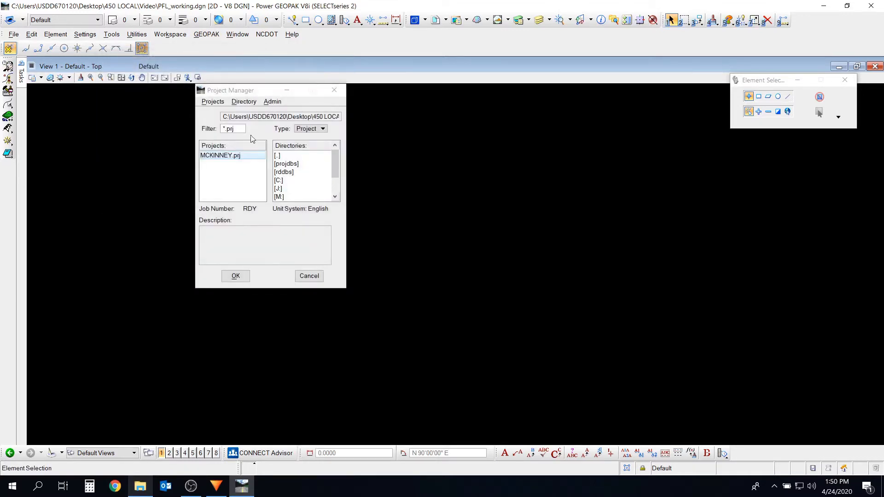
pyautogui.doubleClick(238, 156)
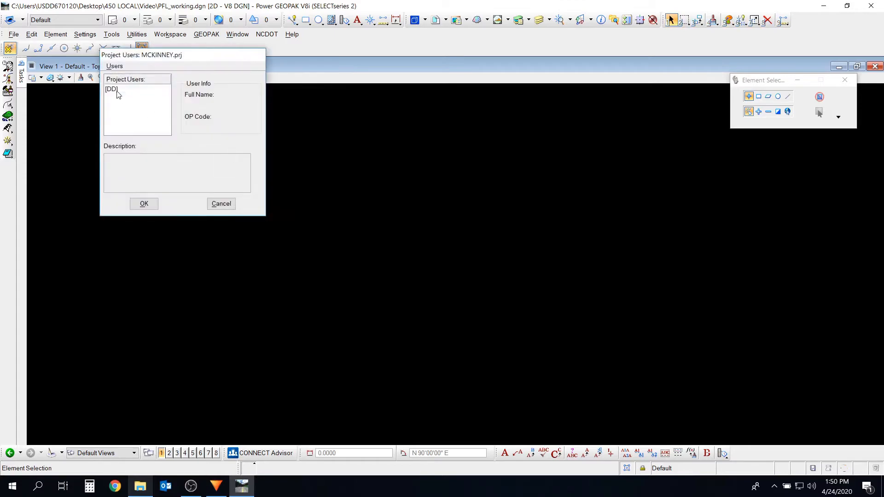
pyautogui.doubleClick(124, 93)
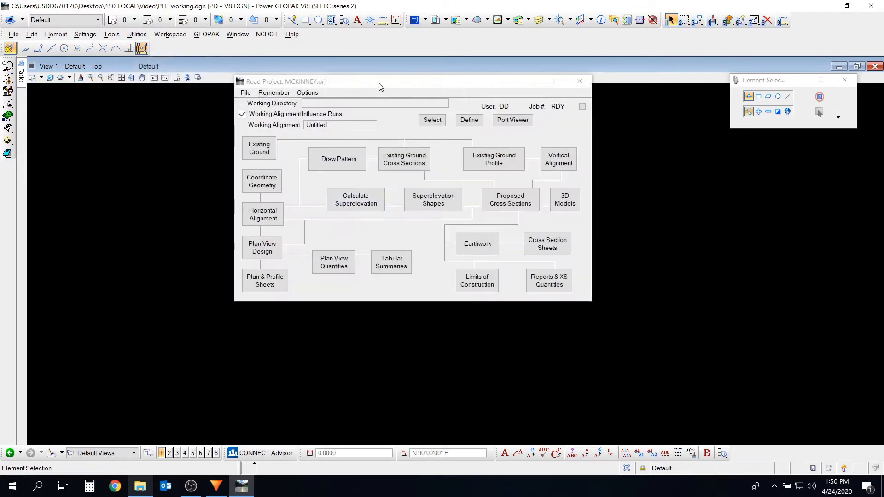
pyautogui.moveTo(379, 83); pyautogui.dragTo(186, 130)
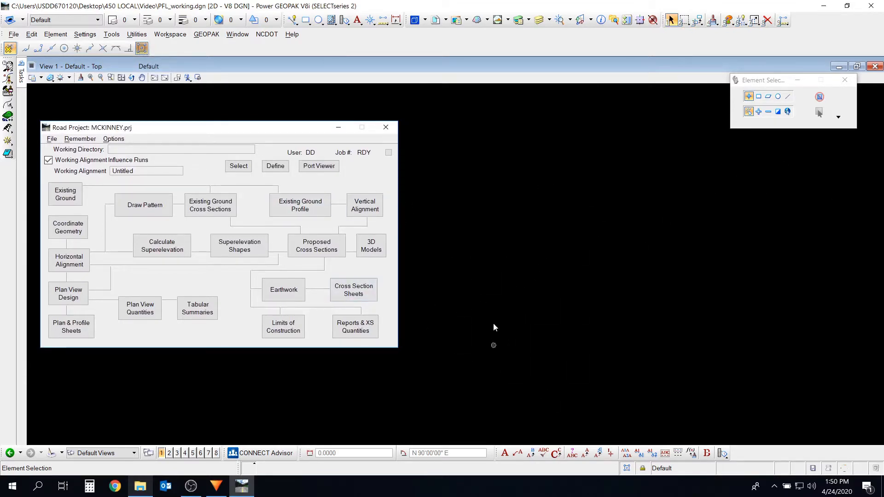
# Create a new Existing Ground Profile run named Vid and open its ground profile settings.
pyautogui.click(304, 210)
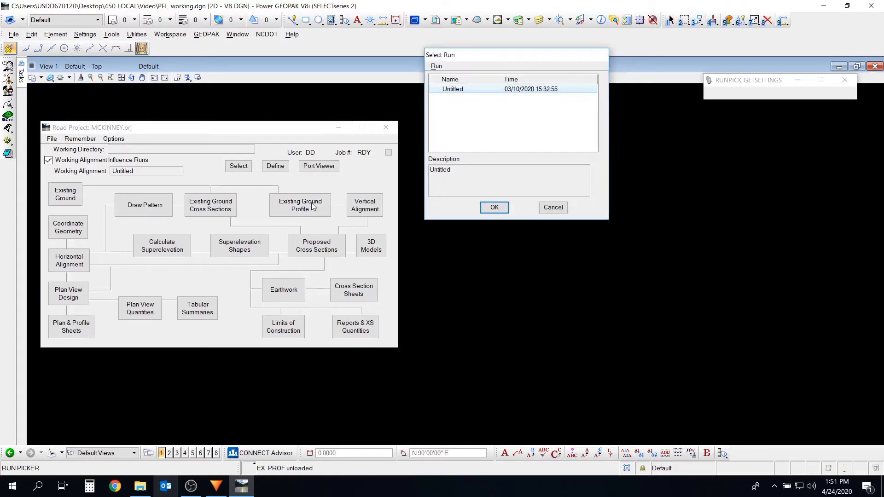
pyautogui.click(437, 66)
pyautogui.click(442, 75)
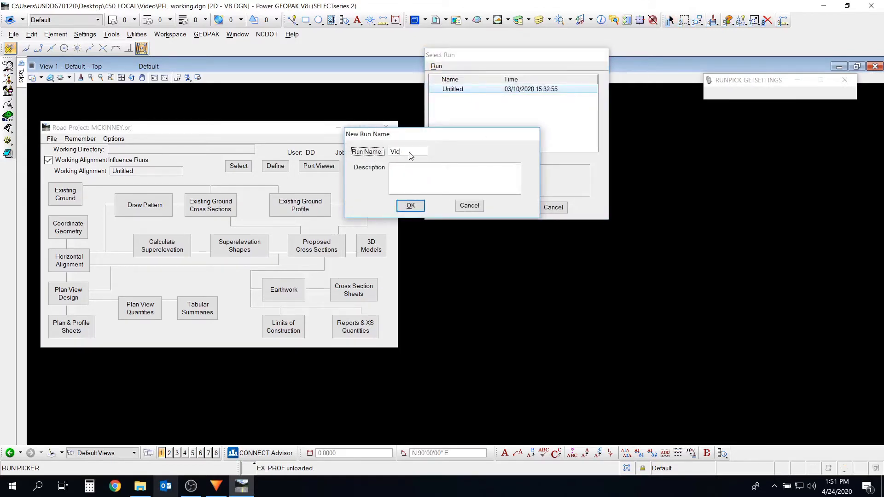
pyautogui.click(410, 205)
pyautogui.doubleClick(474, 99)
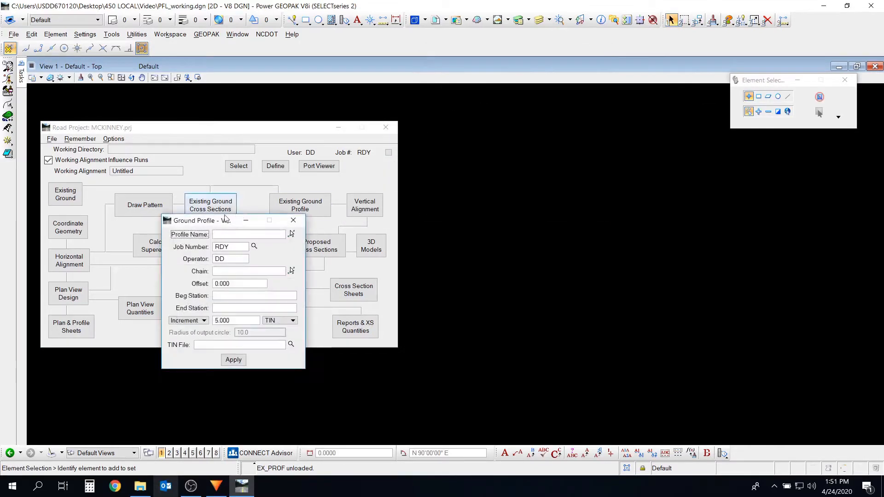
pyautogui.moveTo(322, 174); pyautogui.dragTo(459, 185)
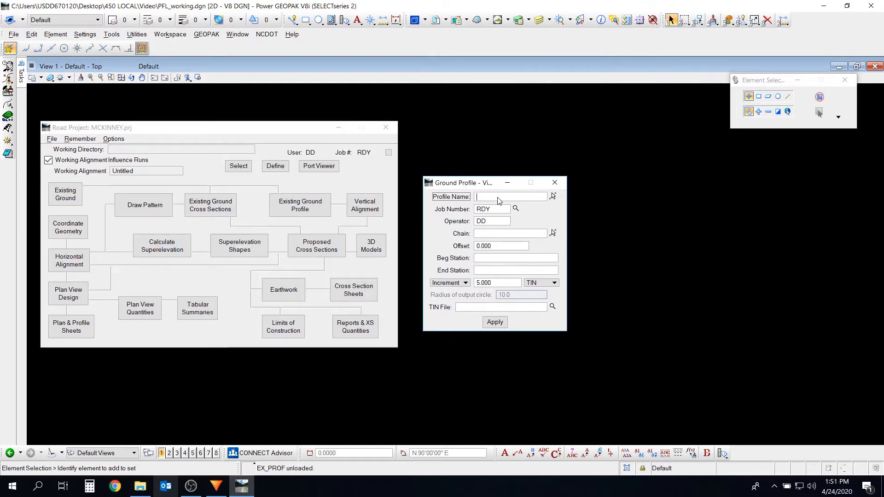
# Name the ground profile Video_PFL and pick jobrdy.gpk as its job.
pyautogui.write('Video_PFL')
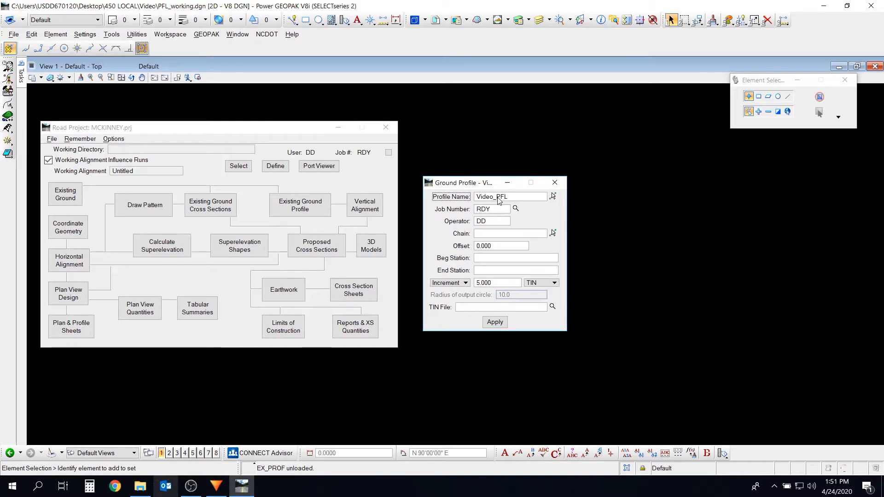
pyautogui.click(516, 209)
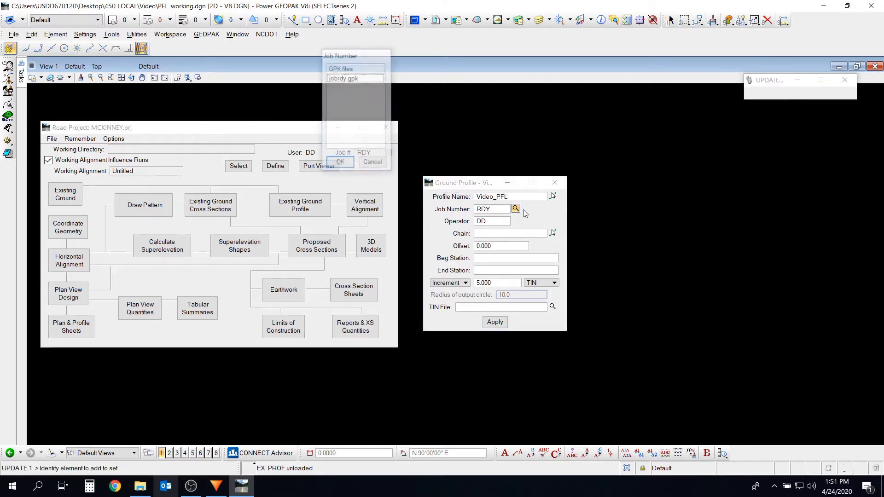
pyautogui.click(344, 77)
pyautogui.click(340, 163)
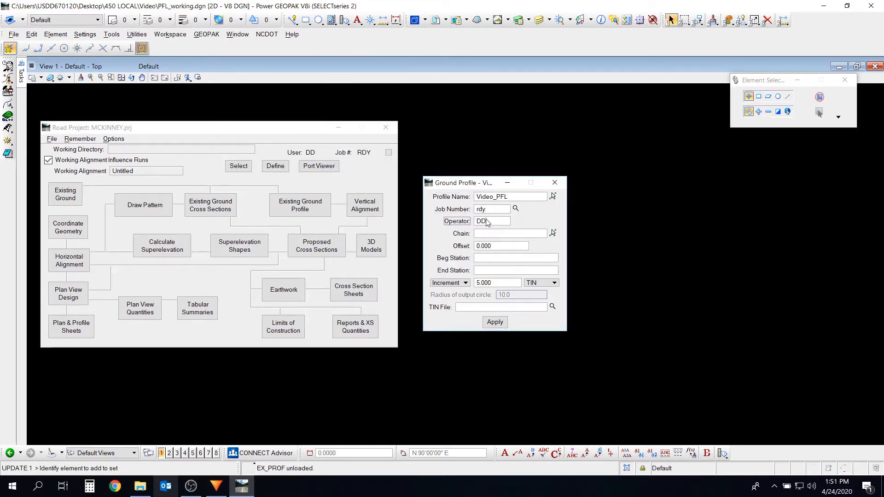
# Choose CHAIN1 as the profile's chain and check the beginning station, end station and increment.
pyautogui.click(518, 235)
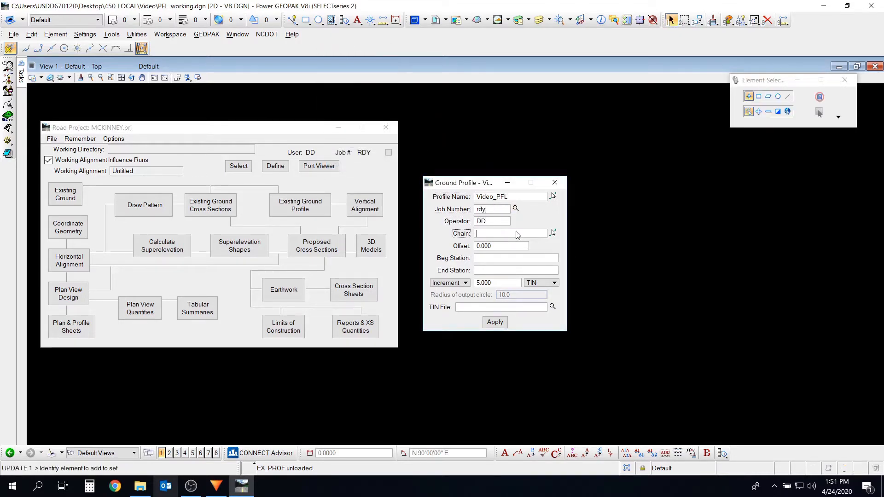
pyautogui.click(553, 233)
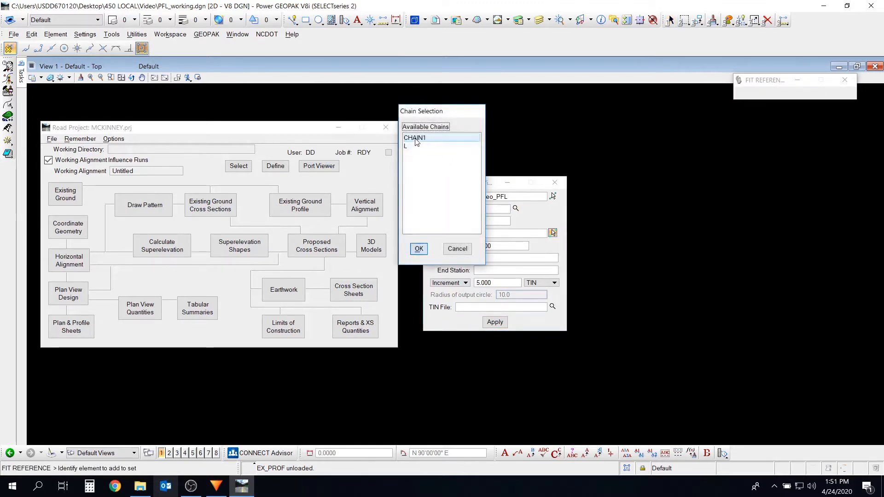
pyautogui.click(419, 249)
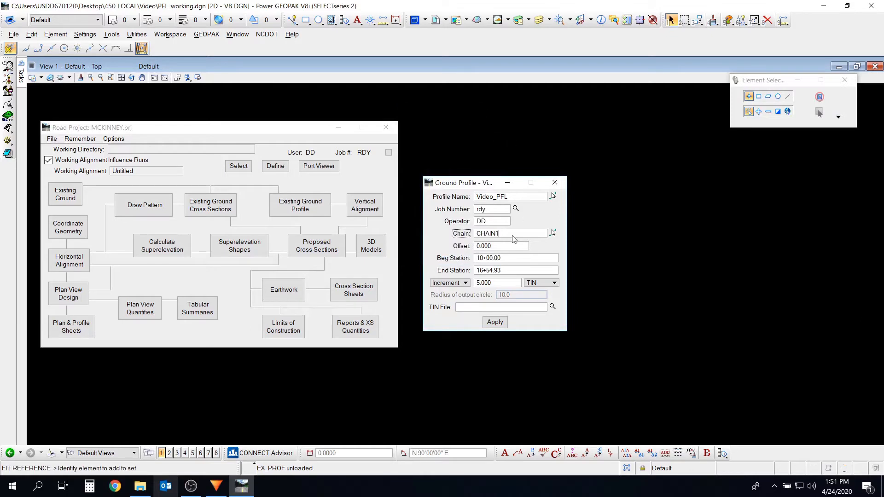
pyautogui.click(504, 259)
pyautogui.press('Tab')
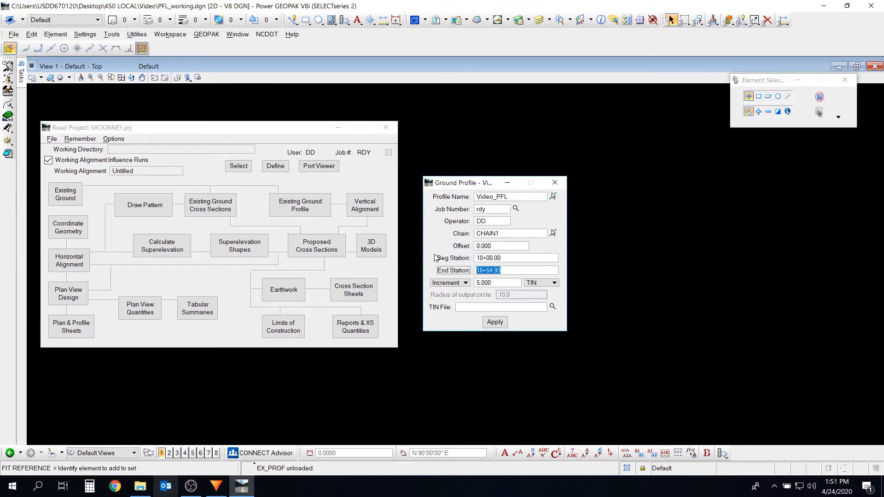
pyautogui.press('Tab')
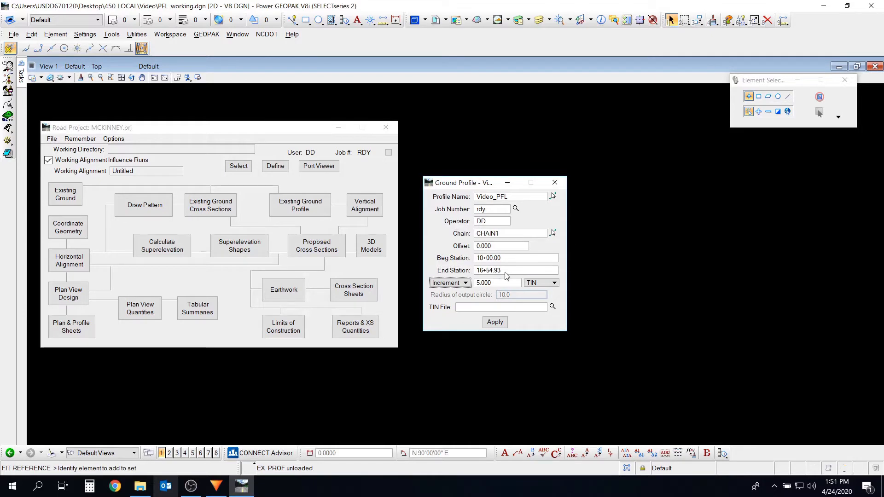
pyautogui.hotkey('shift', 'Tab')
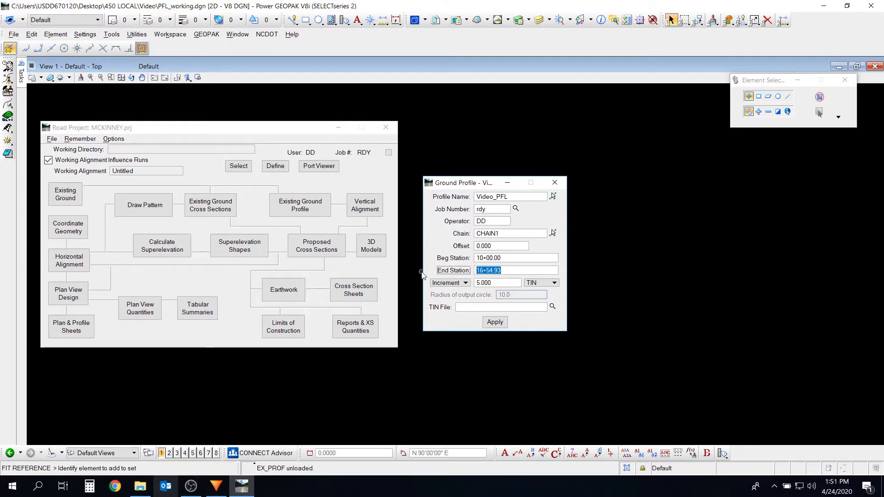
pyautogui.press('Tab')
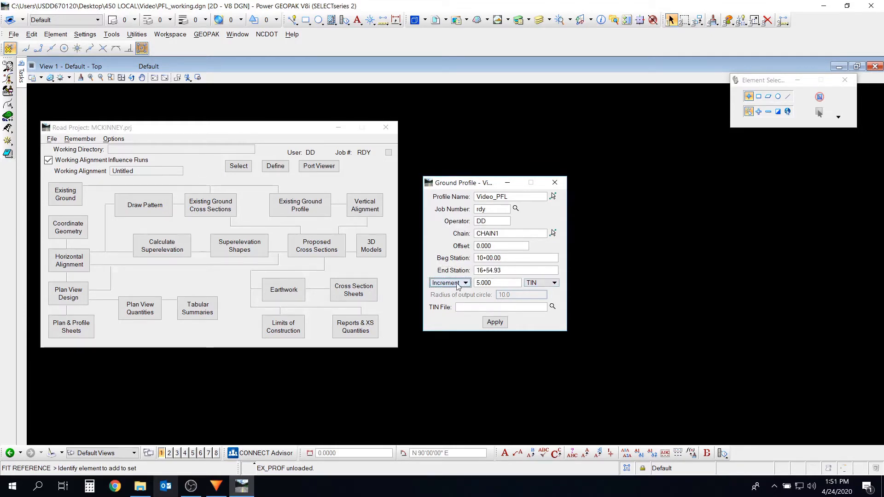
pyautogui.click(494, 283)
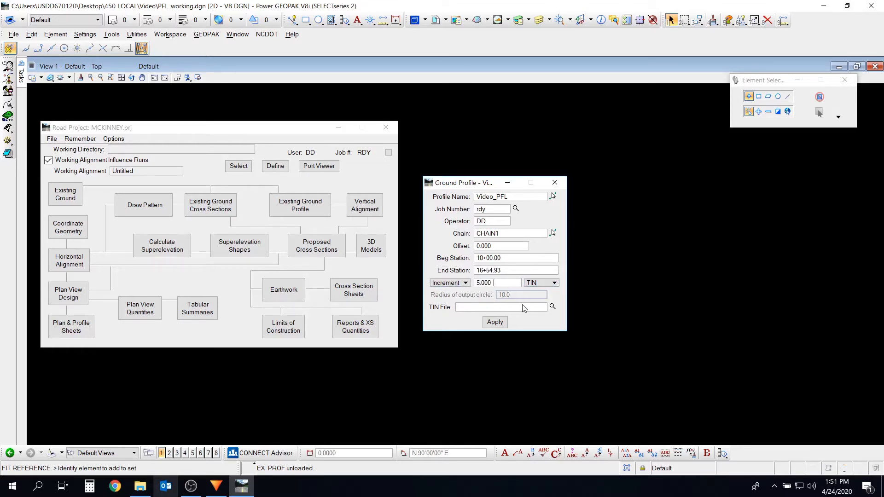
# Load McK3.tin from the Mckinney elev folder as the ground profile's TIN file.
pyautogui.click(524, 308)
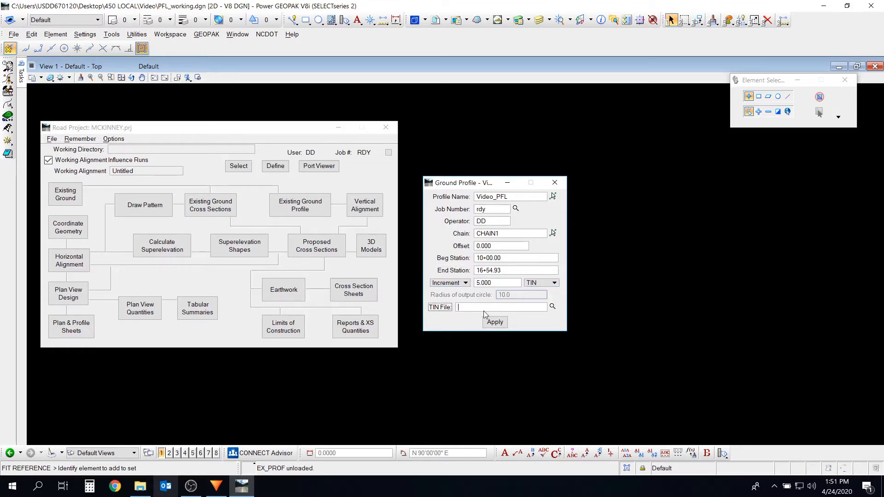
pyautogui.click(552, 308)
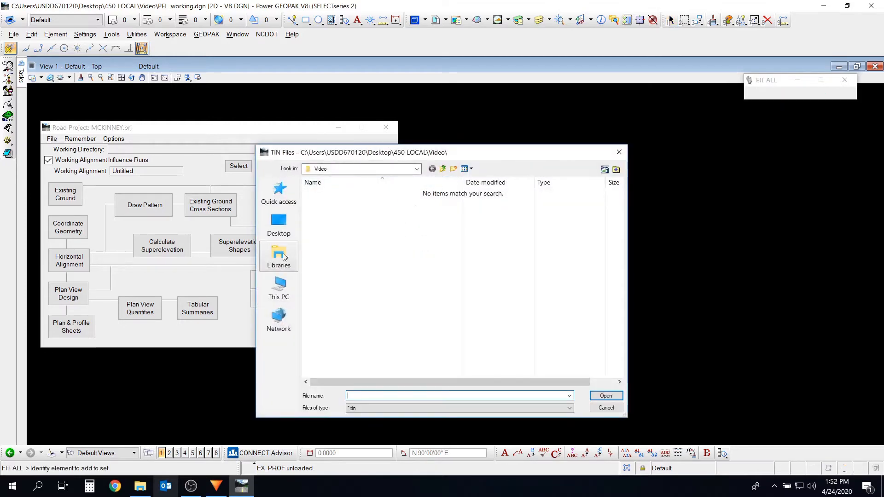
pyautogui.click(278, 225)
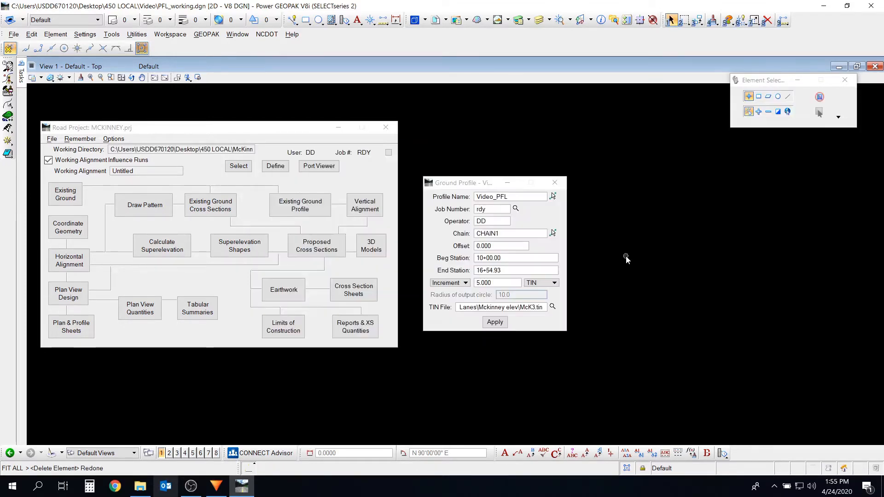
# Apply the ground profile settings and write the store-profile commands to an input file named vid2DD.inp.
pyautogui.click(495, 322)
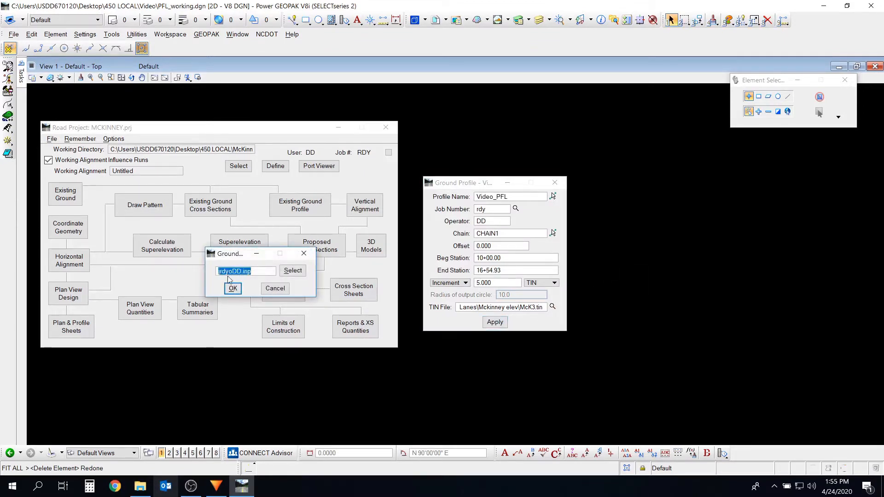
pyautogui.click(225, 271)
pyautogui.press('BackSpace')
pyautogui.press('BackSpace')
pyautogui.press('BackSpace')
pyautogui.press('BackSpace')
pyautogui.press('BackSpace')
pyautogui.write('vid2')
pyautogui.press('Return')
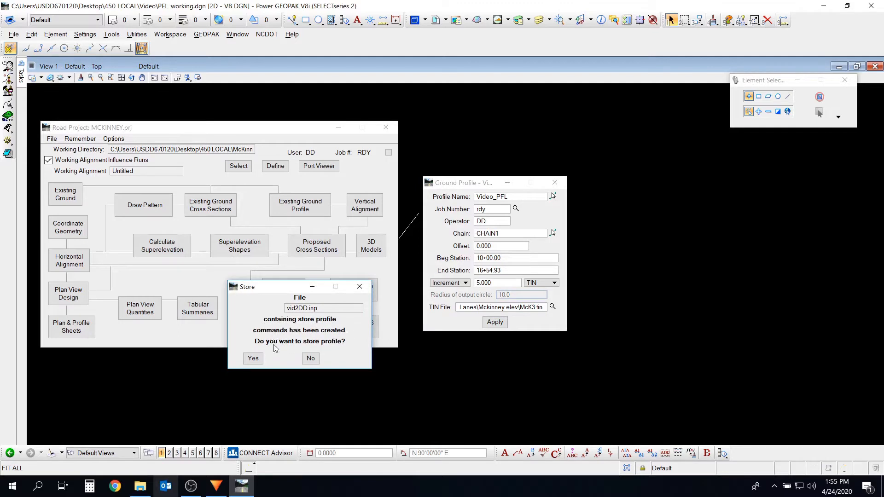
# Store the ground profile, delete the 3D profile string, and close the Ground Profile tool without saving its settings.
pyautogui.click(252, 358)
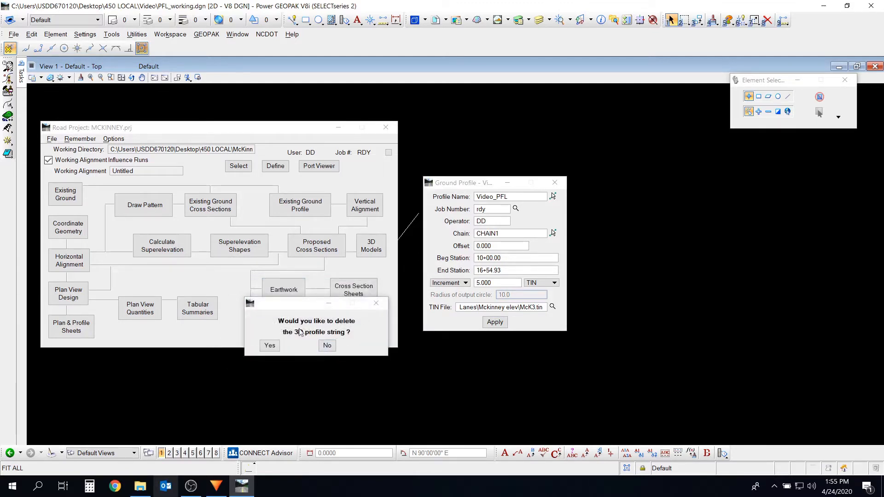
pyautogui.click(273, 345)
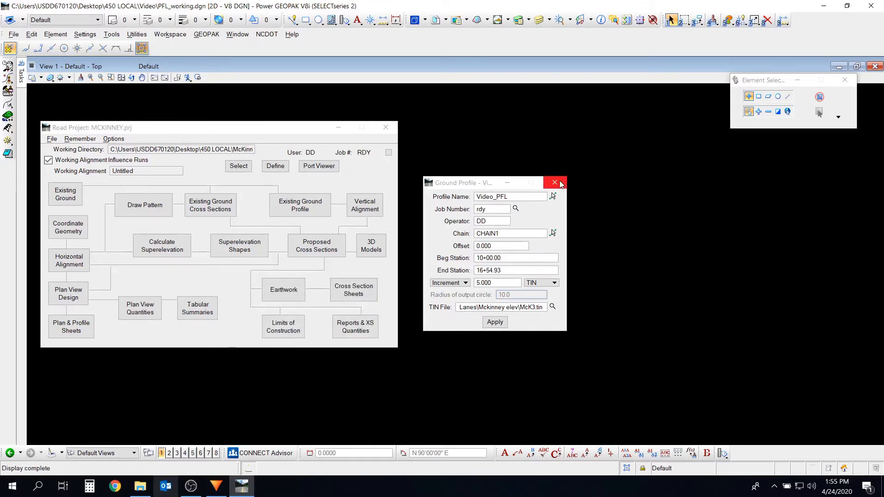
pyautogui.click(561, 185)
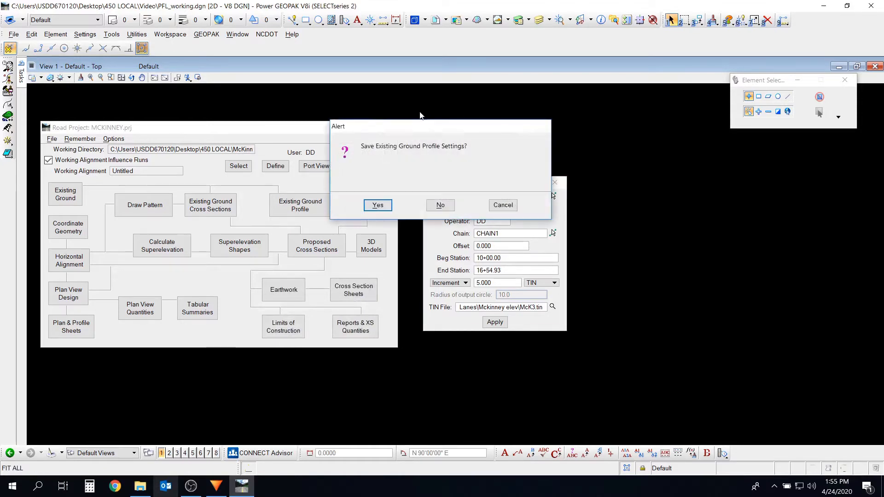
pyautogui.click(441, 206)
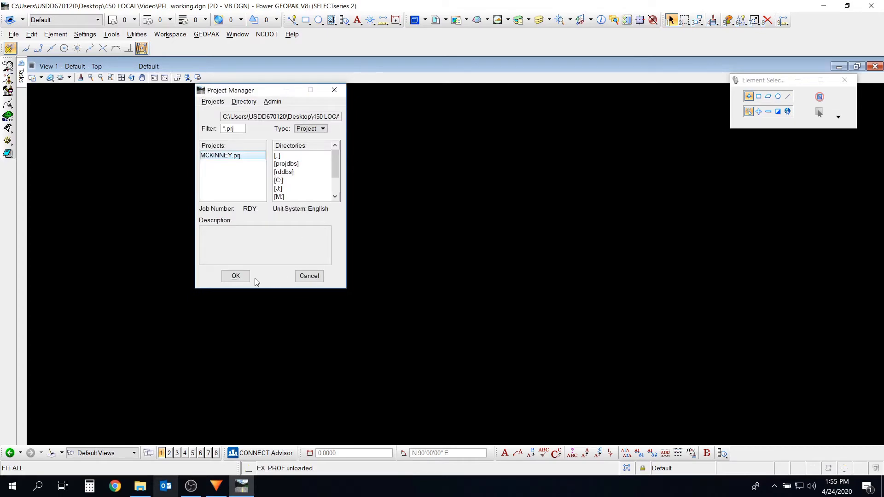
pyautogui.click(235, 279)
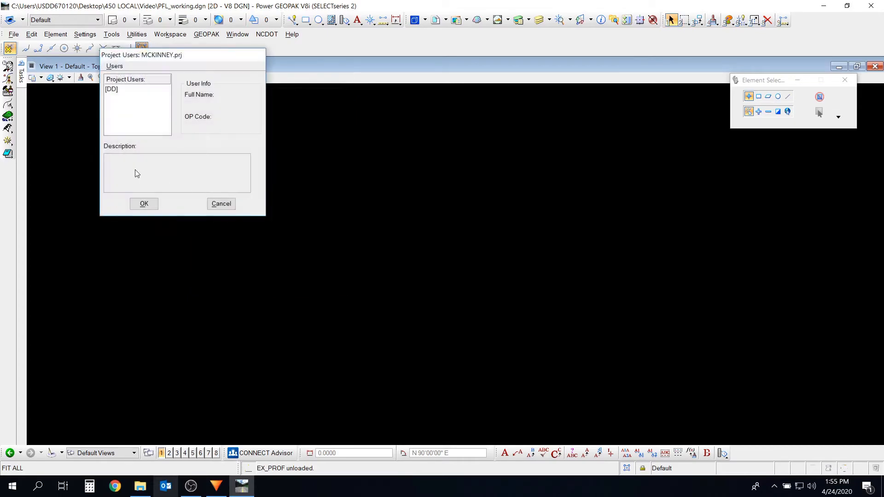
pyautogui.doubleClick(117, 91)
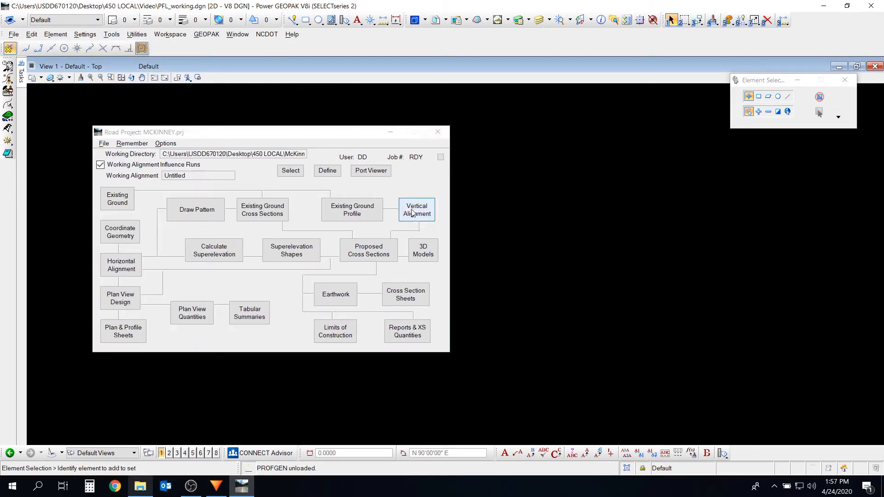
pyautogui.click(438, 133)
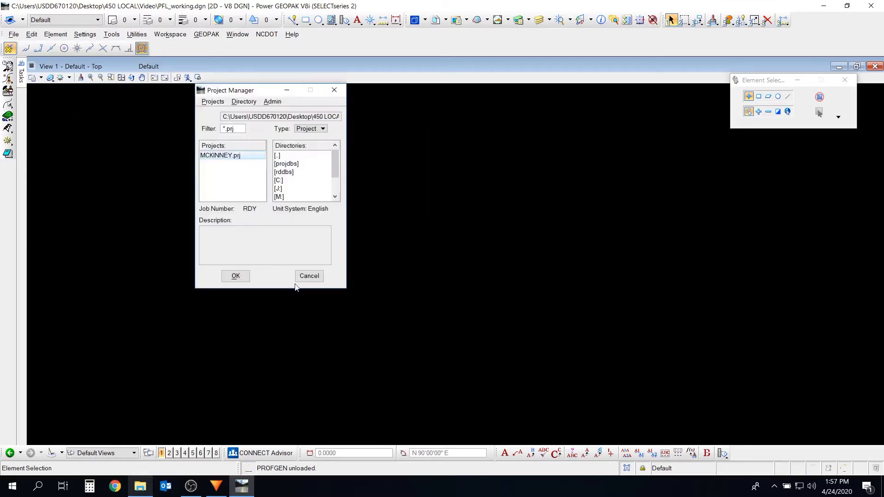
pyautogui.click(308, 275)
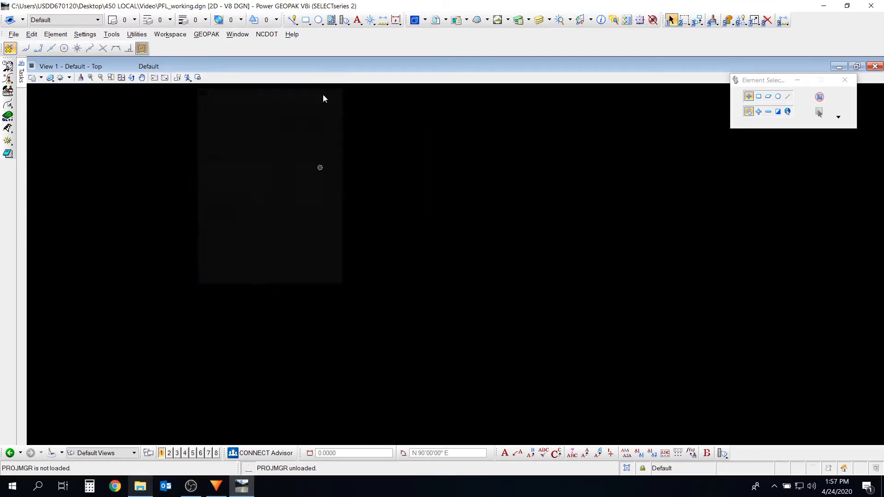
# In Design and Computation Manager, choose the 100 Exist V PFL item from the English Scale 100 vertical alignments.
pyautogui.click(7, 91)
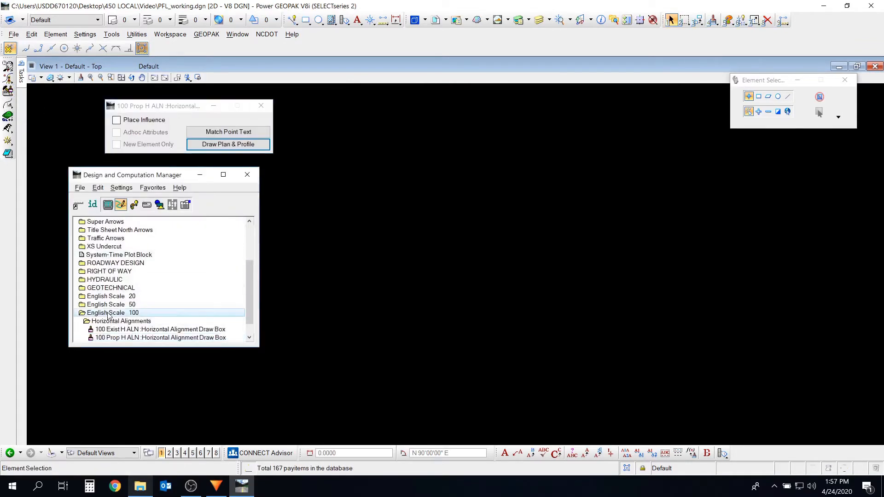
pyautogui.doubleClick(111, 312)
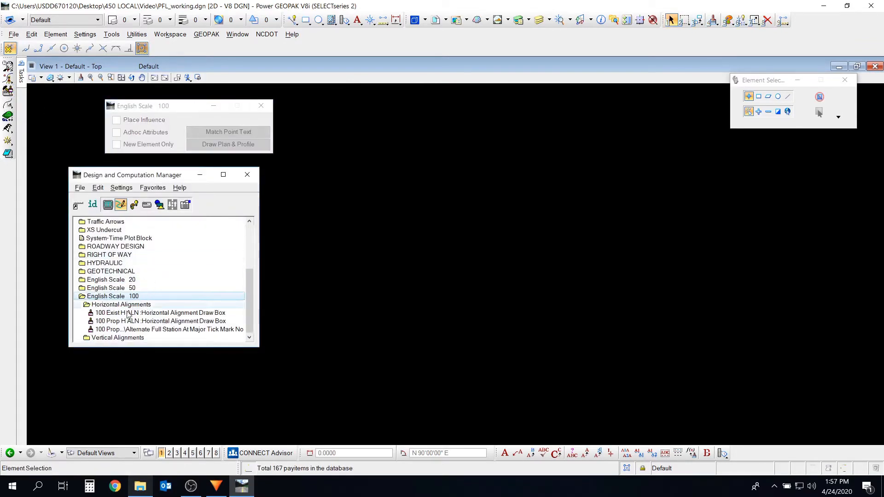
pyautogui.click(116, 339)
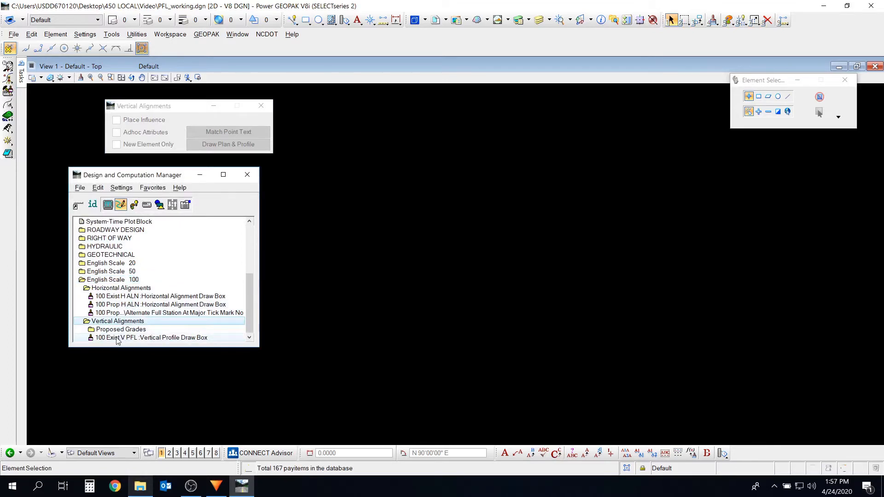
pyautogui.click(166, 338)
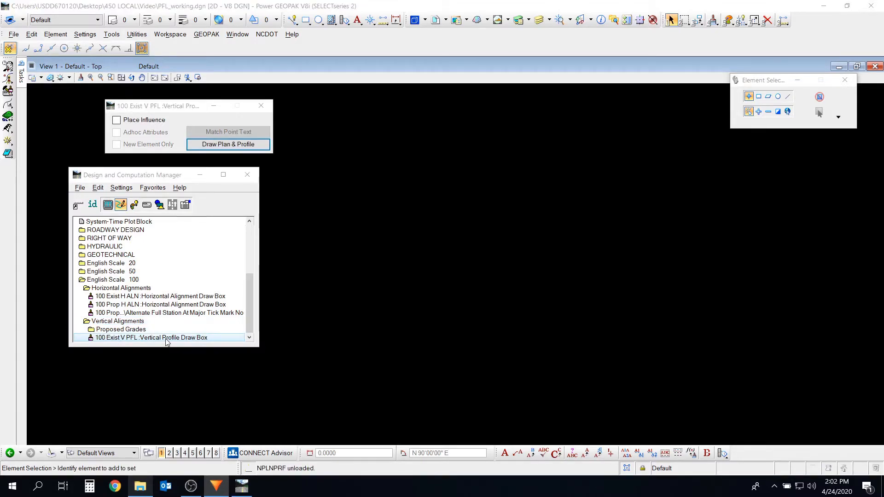
# Start Draw Plan & Profile for the existing profile item with element type Profiles and choose VIDEO_PFL as the profile to draw.
pyautogui.doubleClick(133, 338)
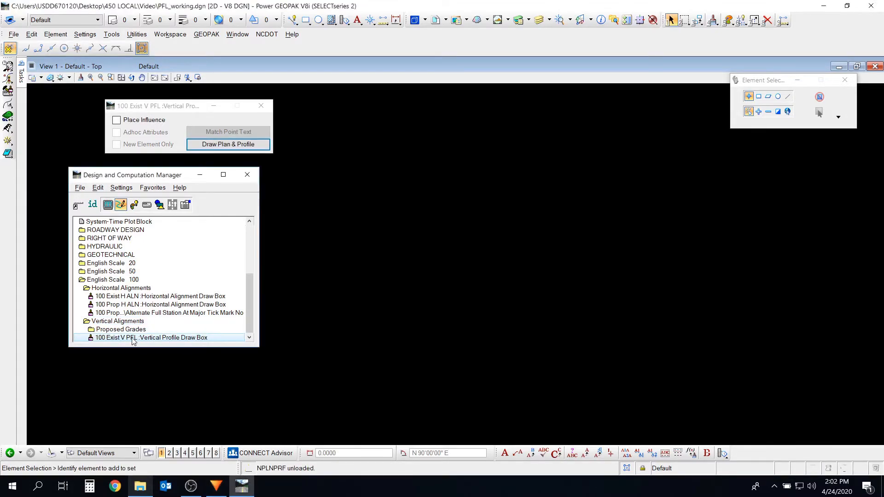
pyautogui.click(165, 154)
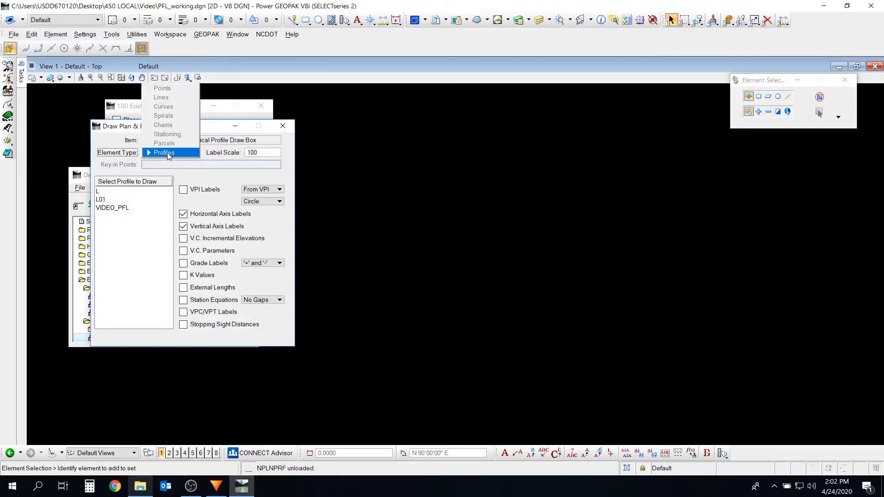
pyautogui.click(166, 152)
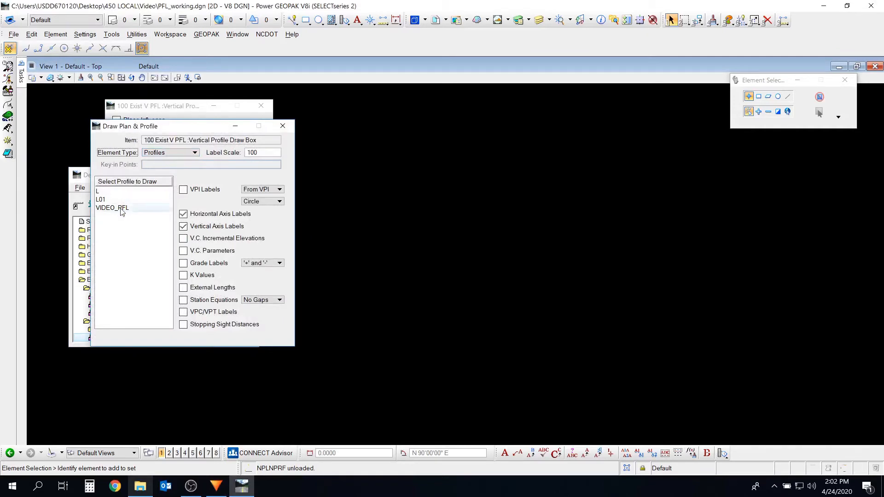
pyautogui.click(130, 210)
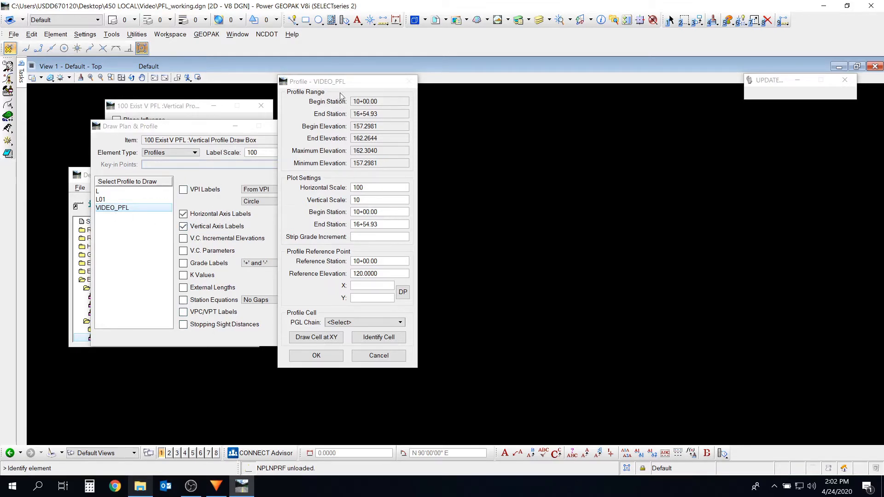
# Review the begin station, end station, horizontal scale and vertical scale in VIDEO_PFL's plot settings.
pyautogui.click(386, 211)
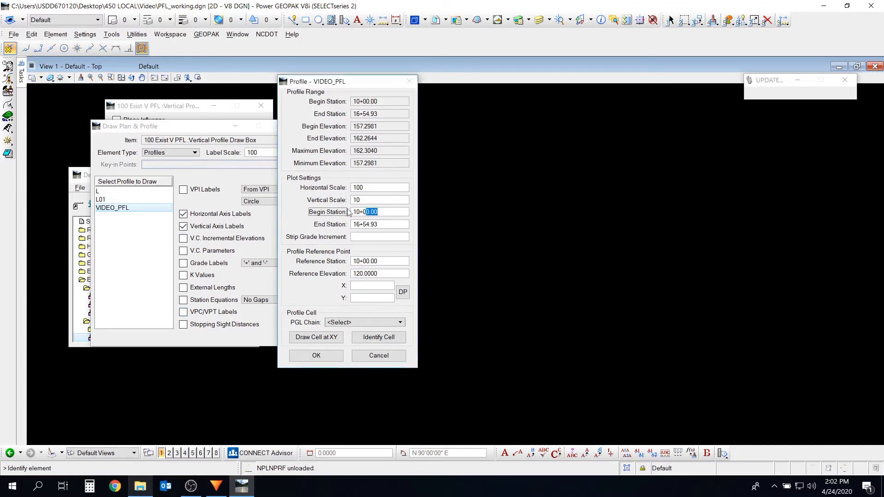
pyautogui.press('Tab')
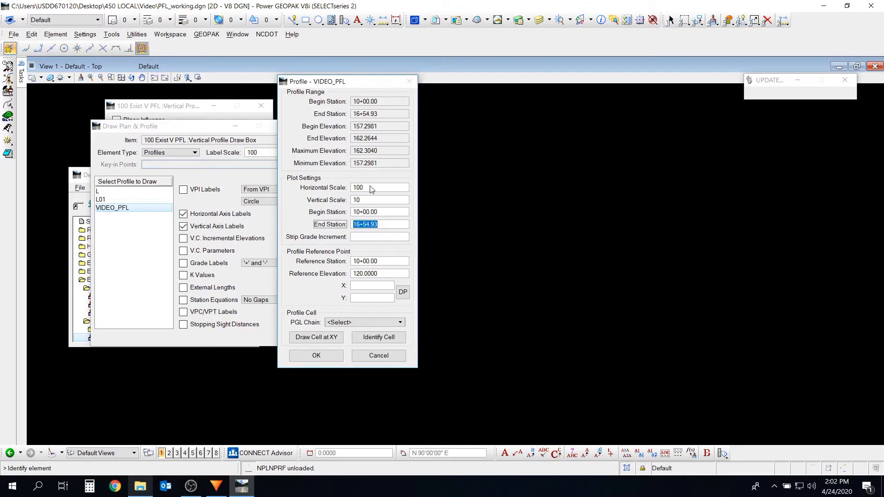
pyautogui.click(372, 189)
pyautogui.click(373, 202)
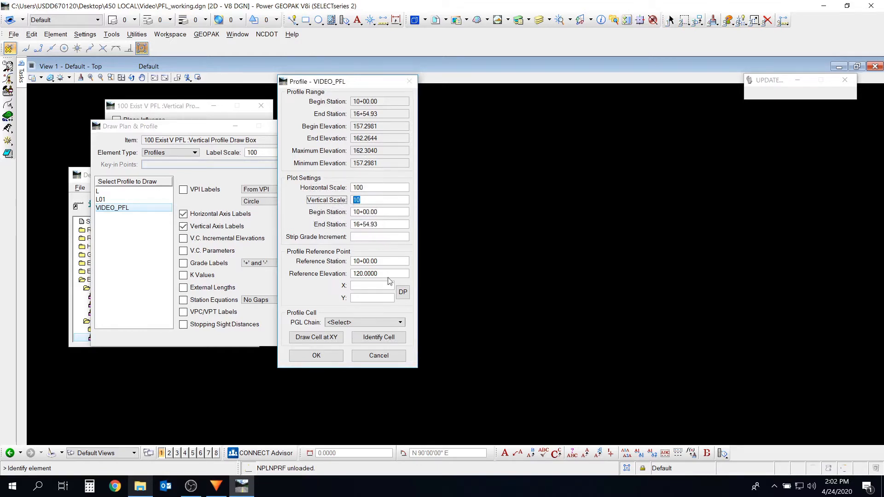
# Set the PGL chain to CHAIN1 and draw the profile cell at a reference point about X 2056461, Y 609649 in empty space.
pyautogui.moveTo(324, 86); pyautogui.dragTo(218, 99)
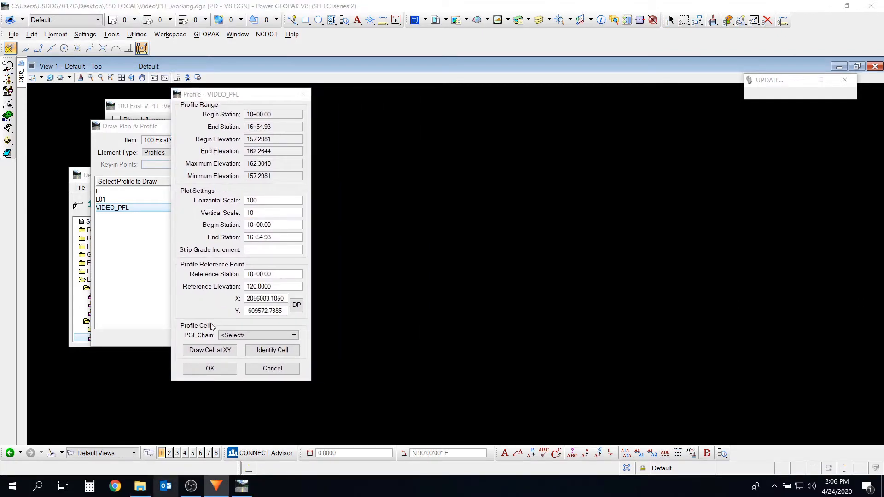
pyautogui.click(236, 335)
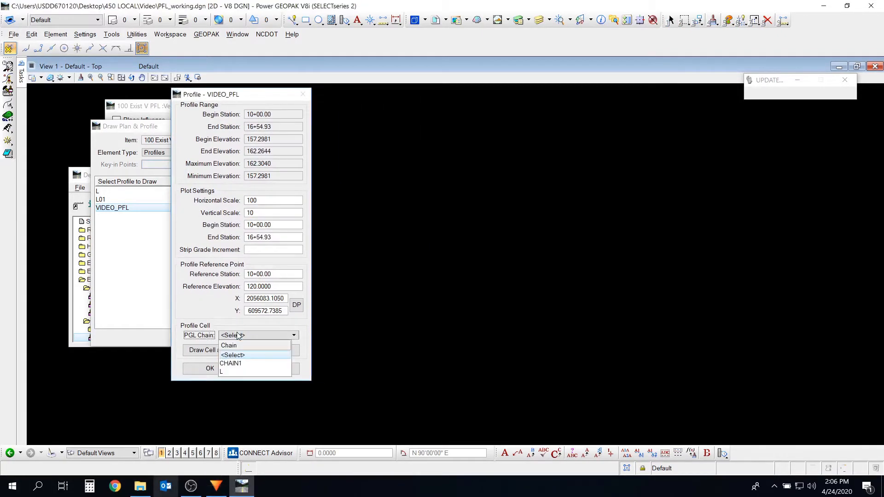
pyautogui.click(243, 363)
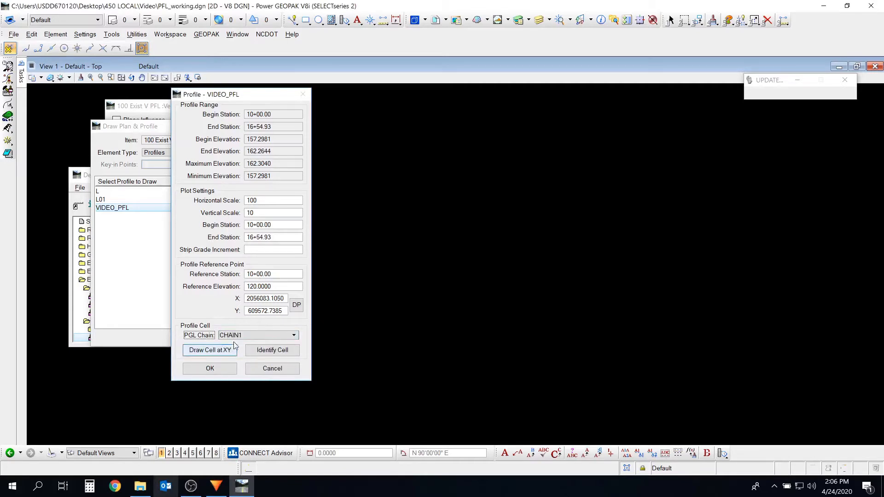
pyautogui.click(210, 350)
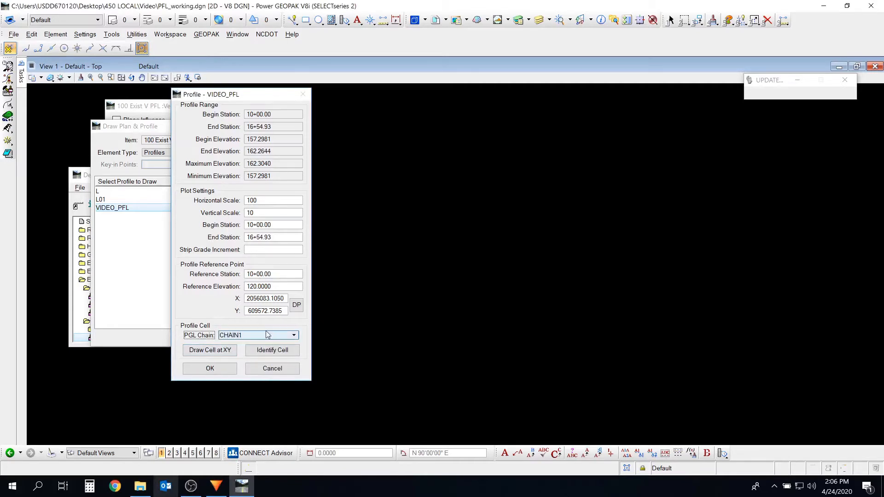
pyautogui.click(474, 248)
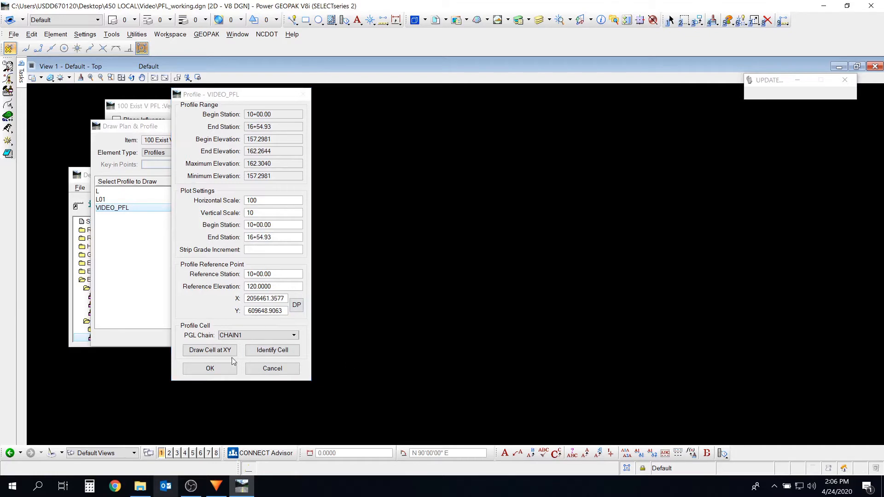
pyautogui.click(215, 353)
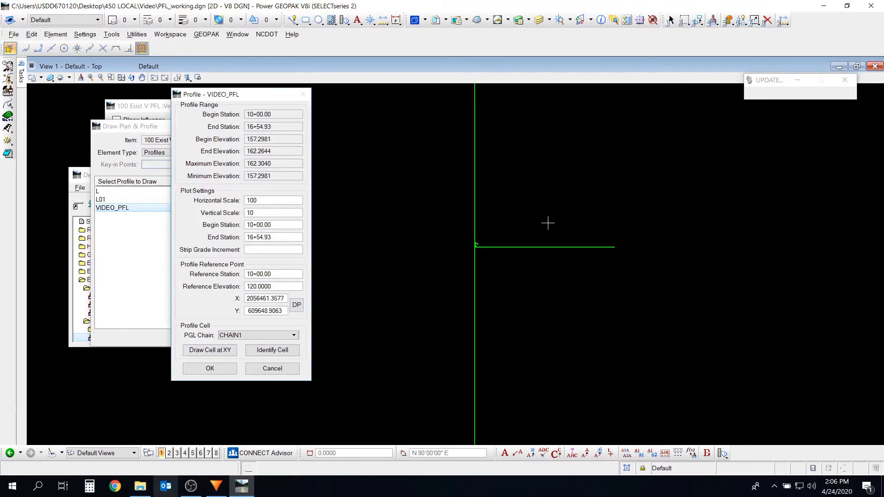
# Draw the VIDEO_PFL profile with its horizontal and vertical axis labels on the placed profile cell.
pyautogui.scroll(2, 482, 231)
pyautogui.moveTo(526, 267)
pyautogui.mouseDown(button='middle')
pyautogui.moveTo(360, 271)
pyautogui.moveTo(466, 270)
pyautogui.moveTo(384, 305)
pyautogui.mouseUp(button='middle')
pyautogui.click(210, 368)
pyautogui.moveTo(327, 286); pyautogui.dragTo(367, 355, button='middle')
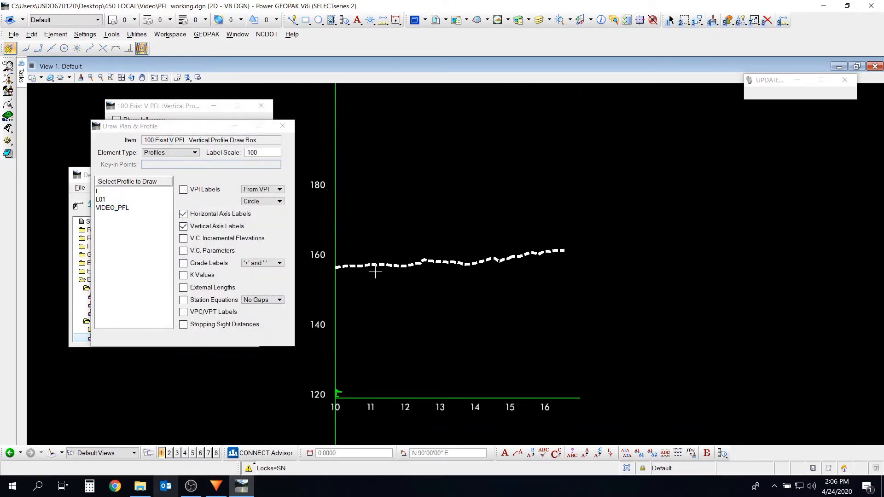
# Examine the drawn existing ground line along its full length against the station and elevation axes.
pyautogui.scroll(2, 368, 265)
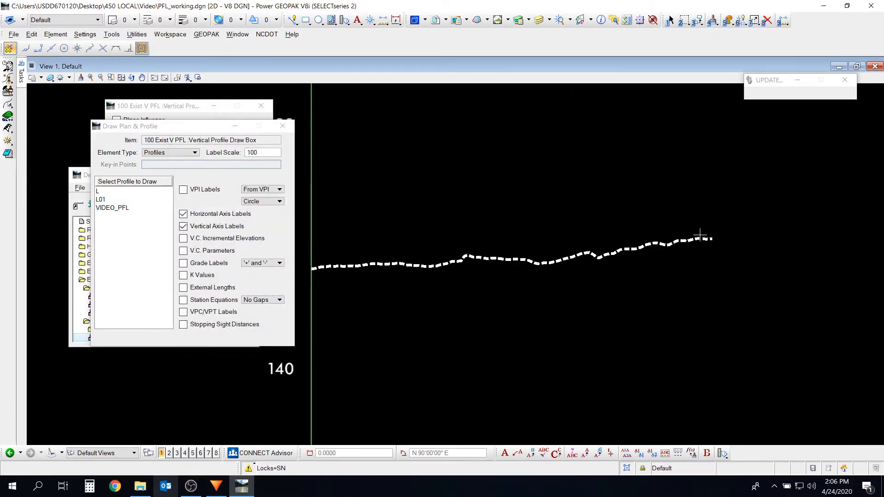
pyautogui.moveTo(700, 236)
pyautogui.mouseDown(button='middle')
pyautogui.moveTo(379, 283)
pyautogui.moveTo(537, 272)
pyautogui.moveTo(418, 292)
pyautogui.moveTo(530, 257)
pyautogui.mouseUp(button='middle')
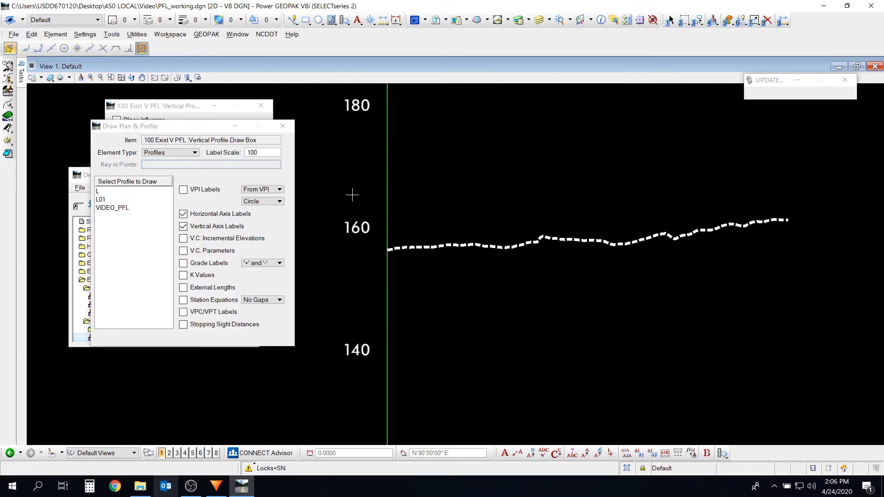
pyautogui.scroll(-2, 353, 195)
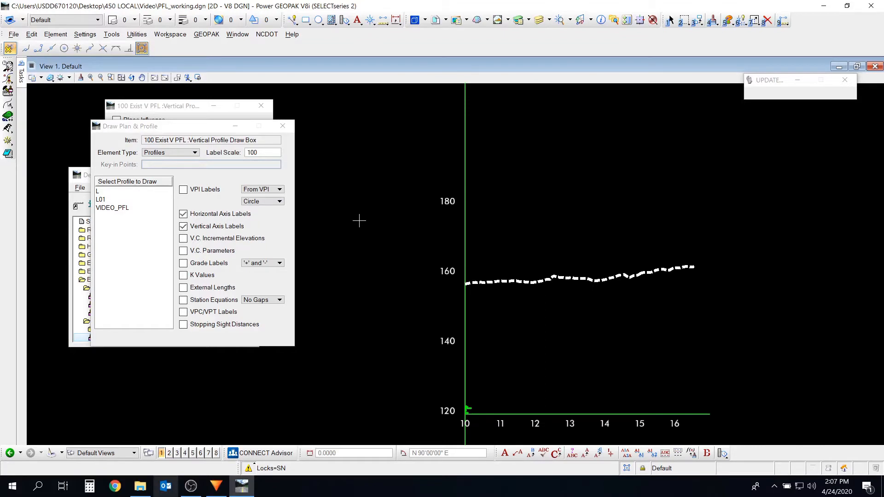
pyautogui.moveTo(467, 278); pyautogui.dragTo(387, 275, button='middle')
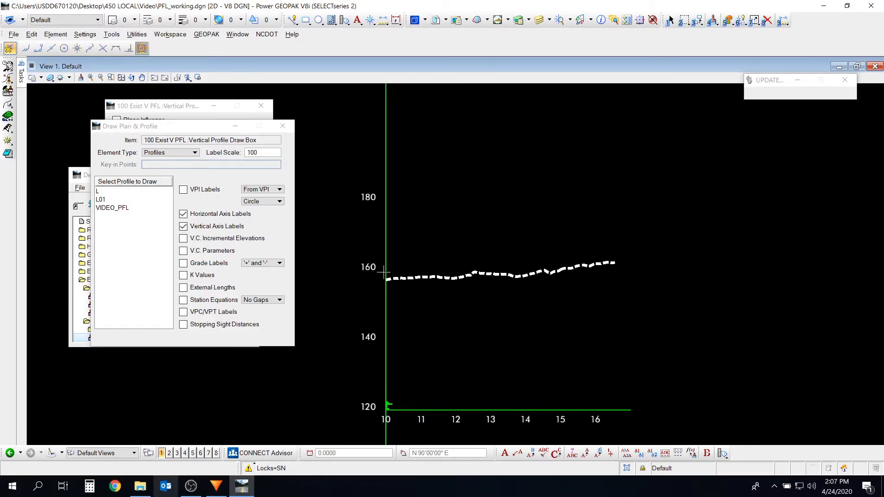
pyautogui.scroll(2, 388, 277)
pyautogui.moveTo(684, 274); pyautogui.dragTo(507, 270, button='middle')
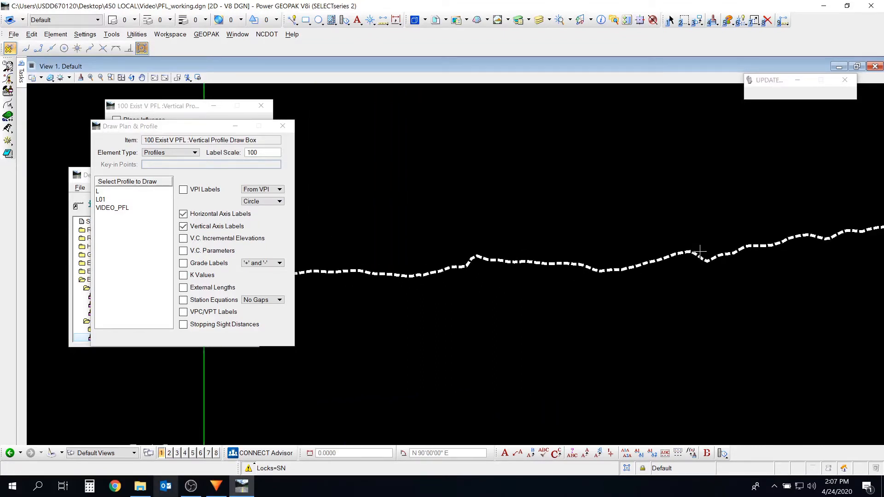
pyautogui.moveTo(700, 251); pyautogui.dragTo(619, 270, button='middle')
pyautogui.scroll(-1, 618, 270)
# Close Draw Plan & Profile and Design and Computation Manager, and reopen the MCKINNEY.prj road project under its listed project user.
pyautogui.click(283, 125)
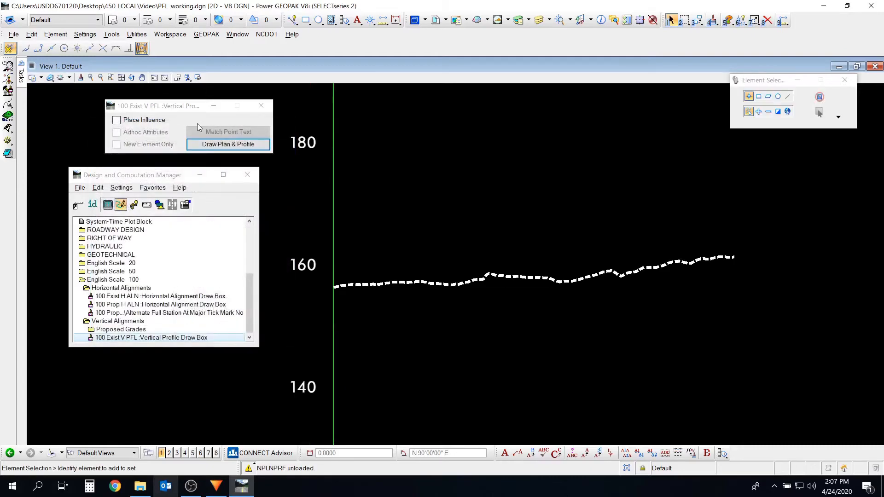
pyautogui.click(247, 174)
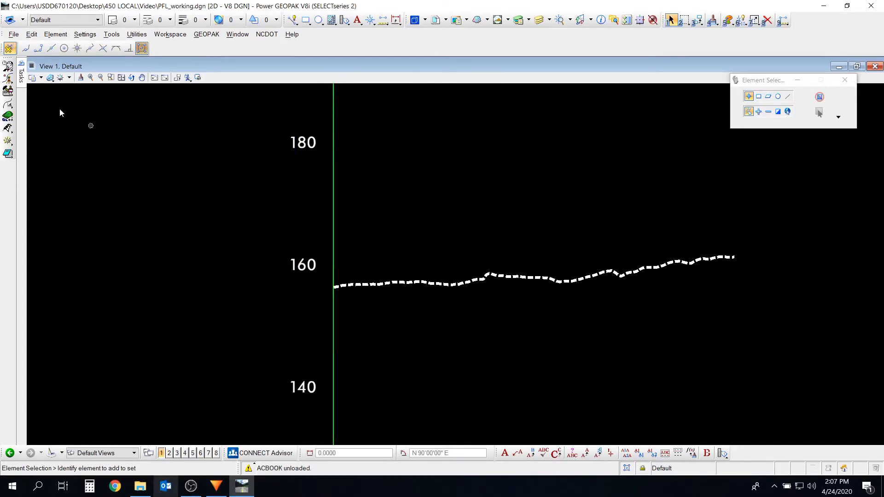
pyautogui.click(8, 66)
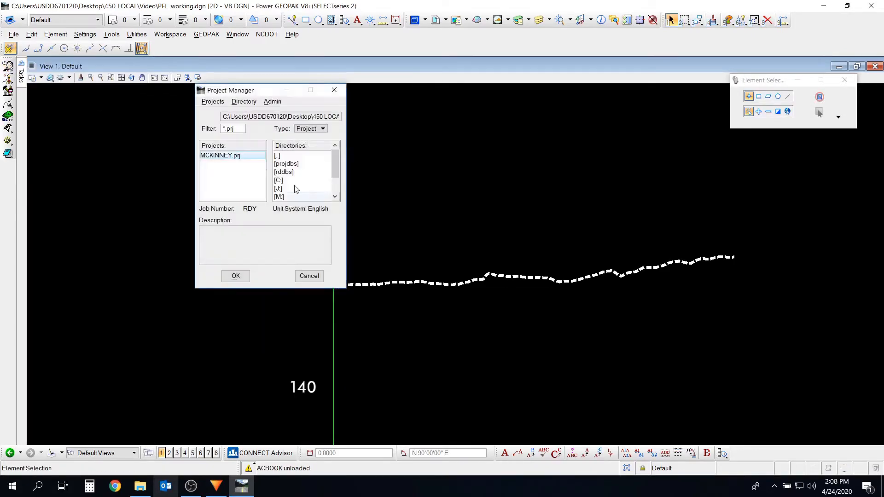
pyautogui.doubleClick(240, 156)
pyautogui.doubleClick(115, 89)
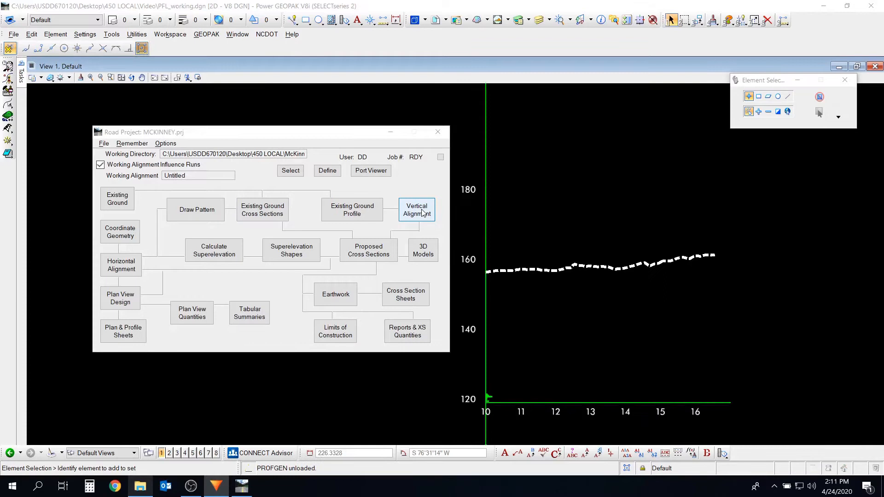
# Open the vertical alignment Profile Generator with its CHAIN1 settings taken from the profile cell already placed in the drawing.
pyautogui.click(422, 213)
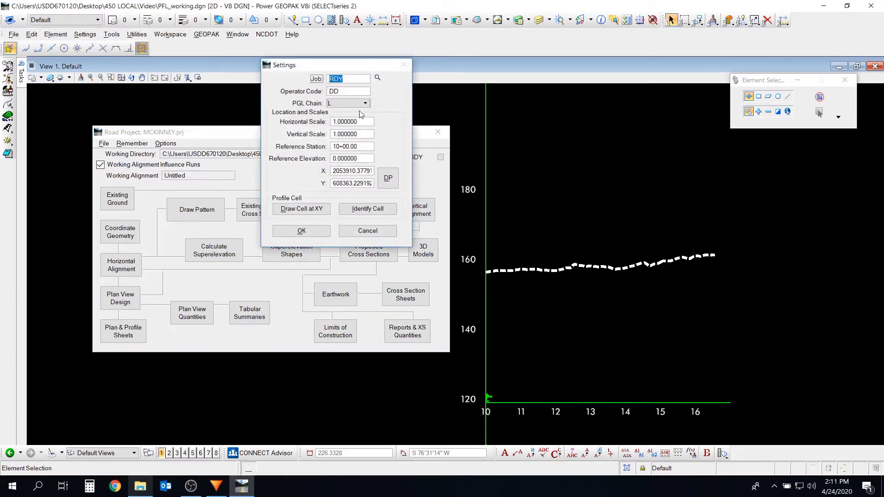
pyautogui.click(368, 209)
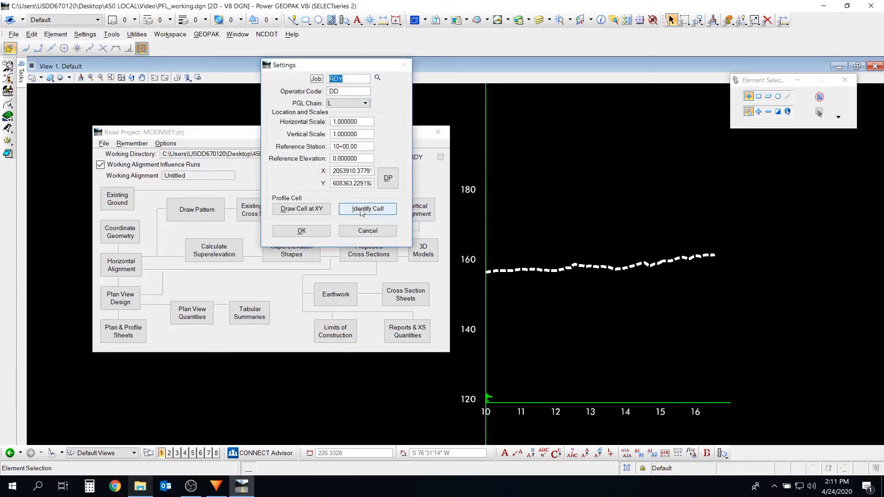
pyautogui.click(692, 173)
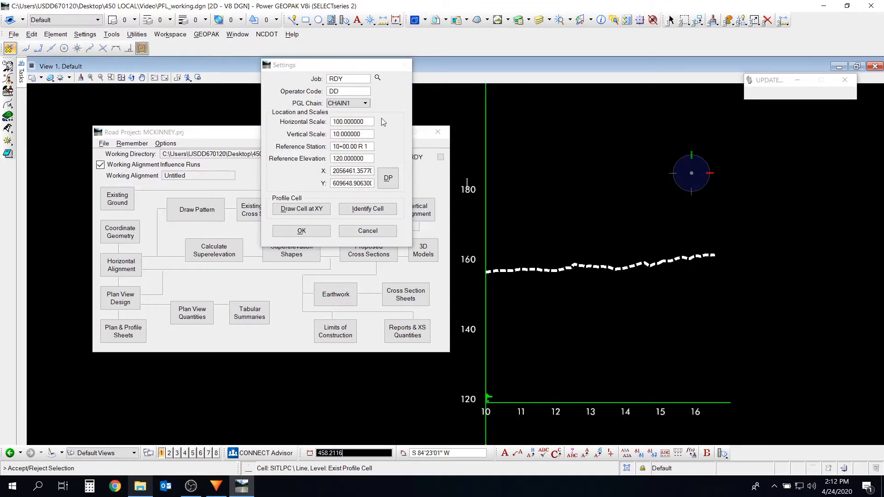
pyautogui.click(323, 235)
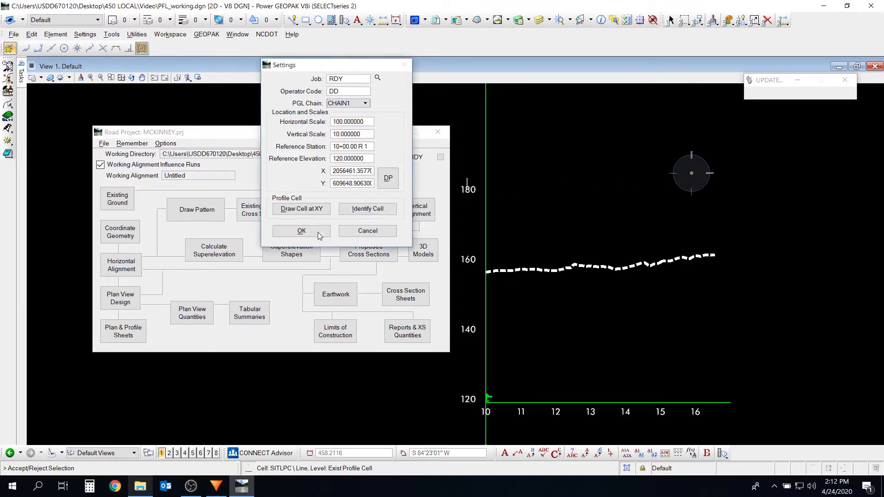
pyautogui.moveTo(337, 138); pyautogui.dragTo(179, 121)
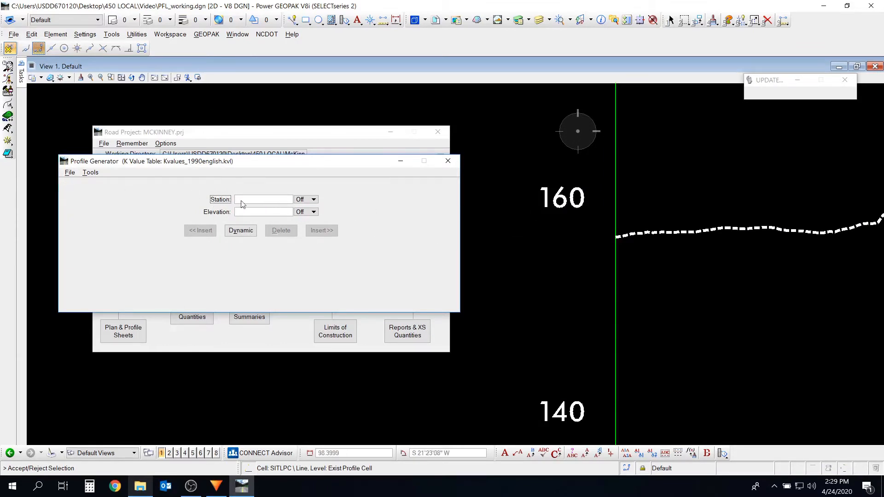
# Draw a SmartLine about 45.6 long from the start of the existing ground line at station 10 back past the elevation axis.
pyautogui.scroll(-2, 566, 238)
pyautogui.moveTo(728, 232); pyautogui.dragTo(624, 253, button='middle')
pyautogui.moveTo(525, 260); pyautogui.dragTo(624, 221, button='middle')
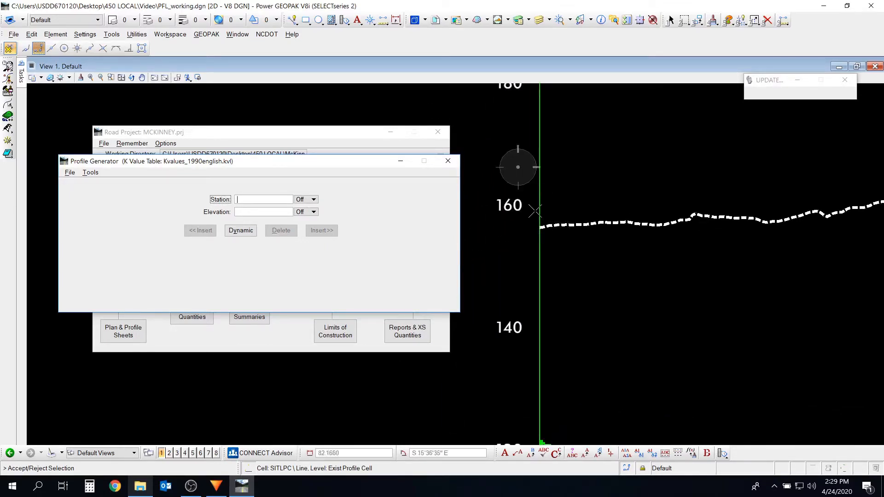
pyautogui.moveTo(784, 207); pyautogui.dragTo(821, 219, button='middle')
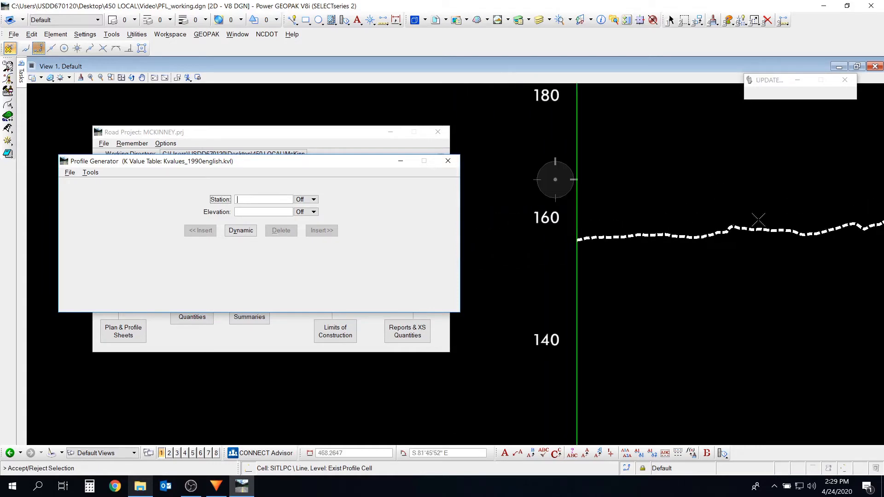
pyautogui.scroll(3, 578, 232)
pyautogui.click(653, 25)
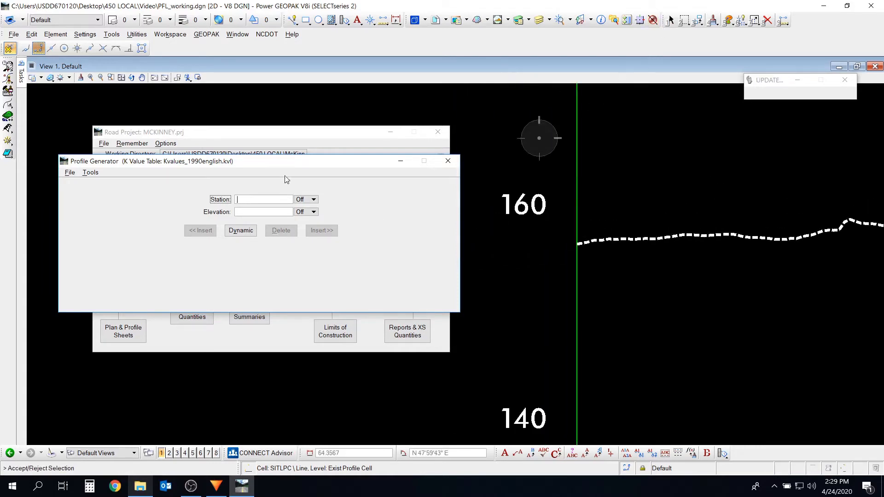
pyautogui.moveTo(287, 164); pyautogui.dragTo(312, 183)
pyautogui.click(292, 20)
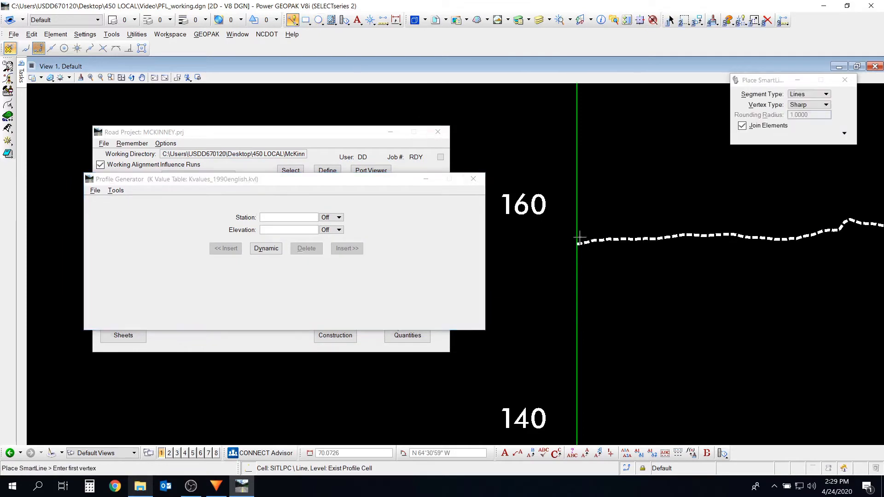
pyautogui.scroll(2, 579, 237)
pyautogui.click(545, 239)
pyautogui.scroll(3, 588, 263)
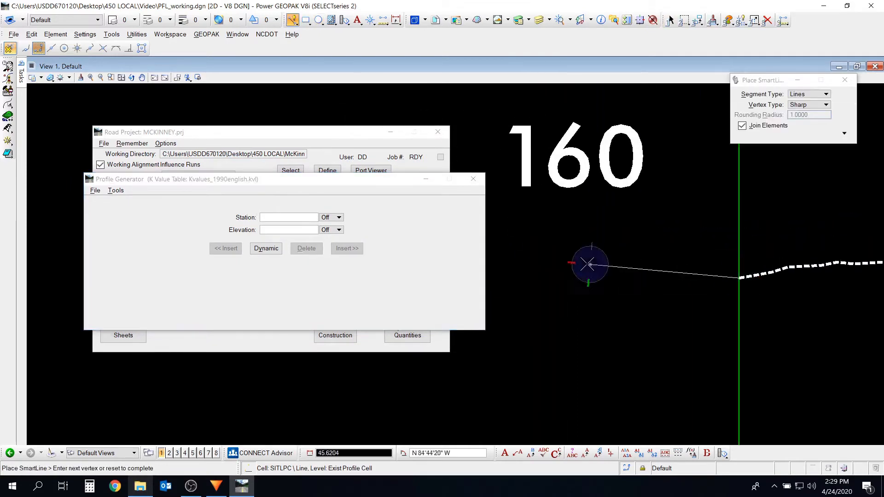
pyautogui.rightClick(589, 264)
pyautogui.moveTo(771, 231); pyautogui.dragTo(661, 237, button='middle')
pyautogui.click(668, 24)
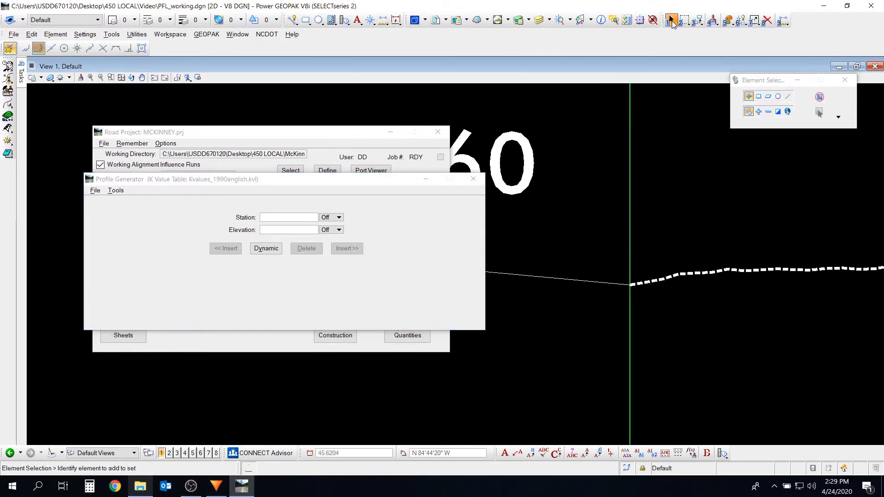
# Place VPI 1 dynamically at the start of the ground line, station 10+00.00 and elevation 157.30.
pyautogui.click(272, 251)
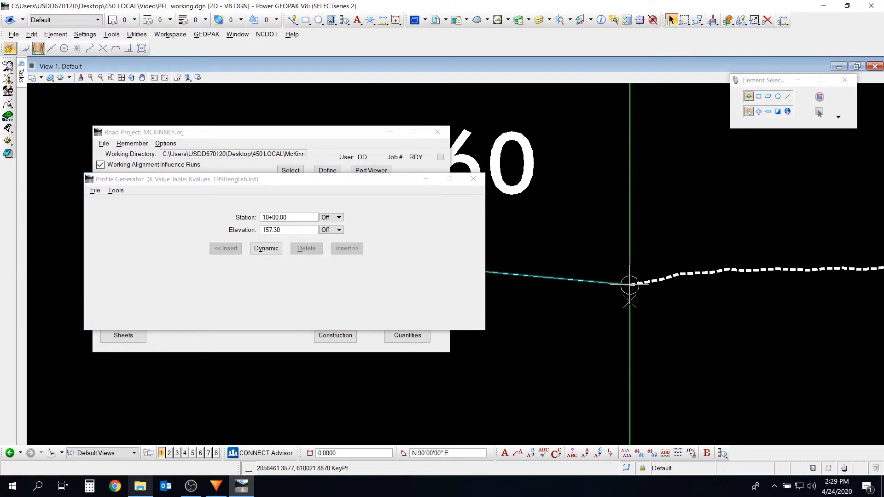
pyautogui.scroll(-2, 672, 312)
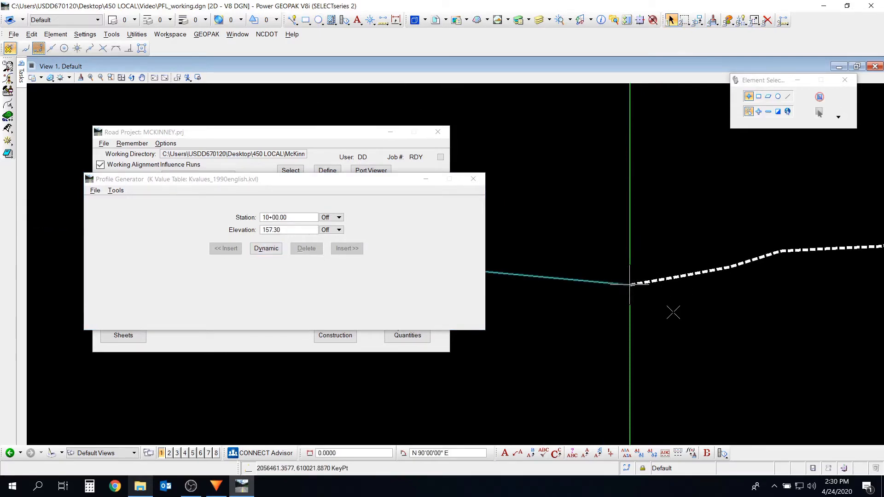
pyautogui.click(698, 318)
pyautogui.moveTo(681, 244); pyautogui.dragTo(691, 207, button='middle')
pyautogui.scroll(-1, 621, 224)
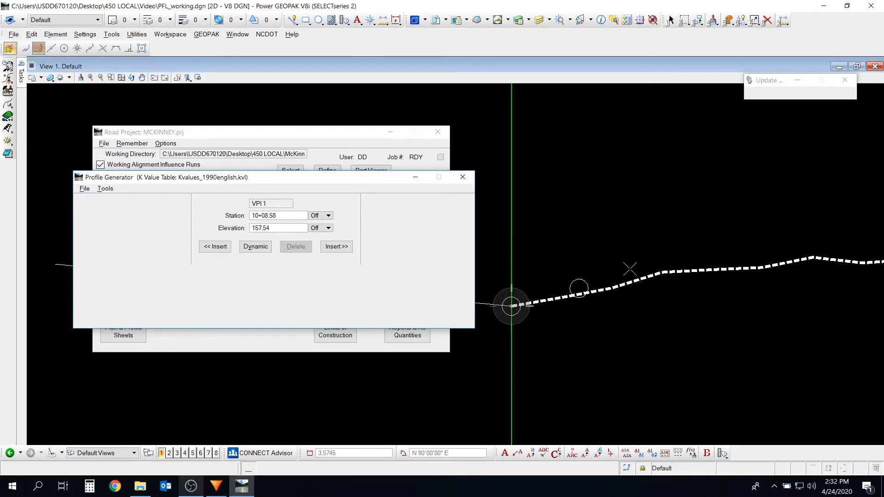
pyautogui.scroll(-2, 683, 276)
pyautogui.moveTo(683, 276); pyautogui.dragTo(660, 275, button='middle')
# Insert VPI 2 on the ground line at station 10+14.98, elevation 157.64, and set its back grade lock to Locl.
pyautogui.click(336, 246)
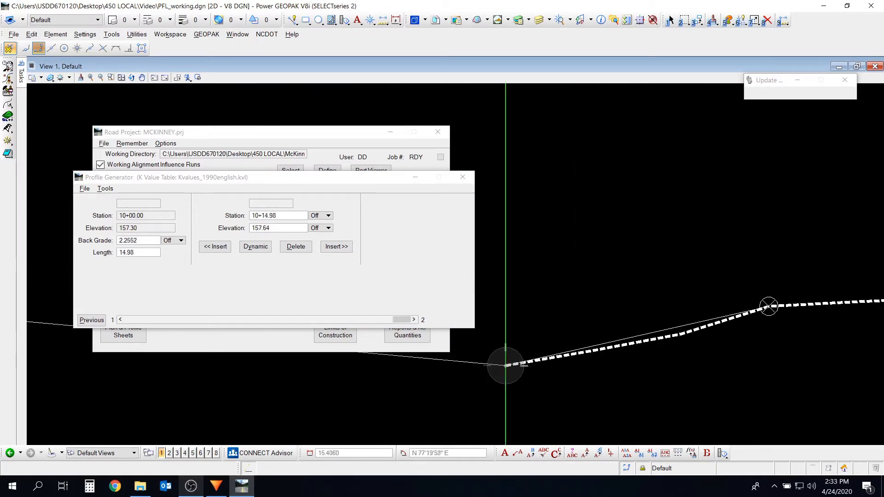
pyautogui.click(505, 365)
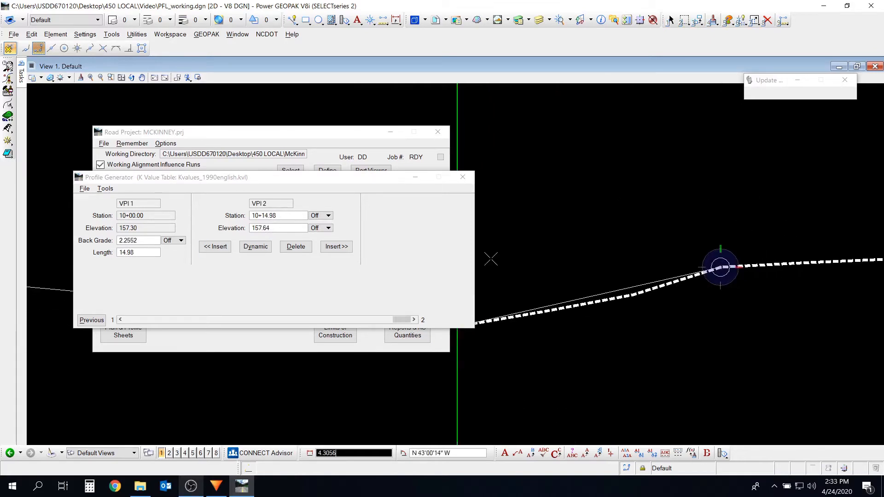
pyautogui.click(92, 320)
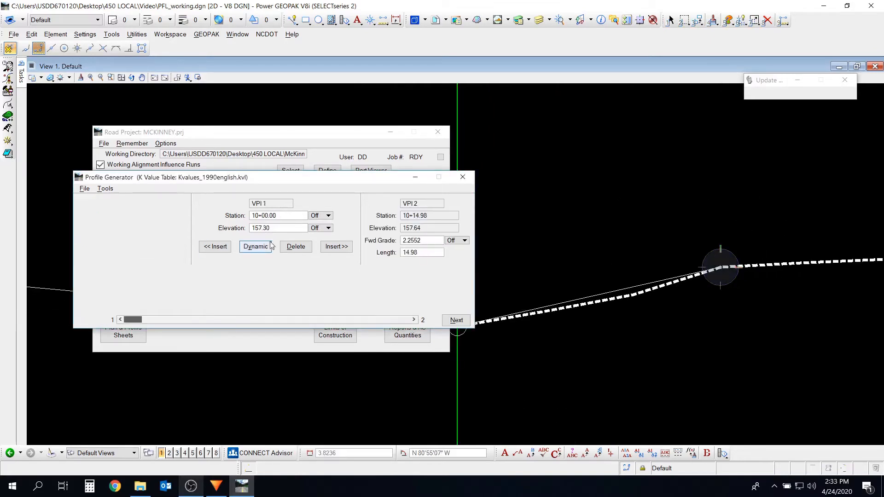
pyautogui.moveTo(275, 183); pyautogui.dragTo(221, 162)
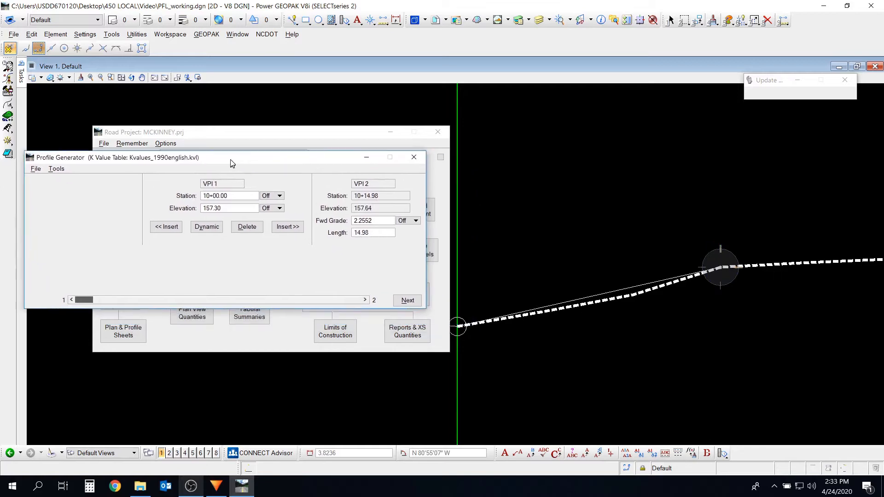
pyautogui.click(402, 300)
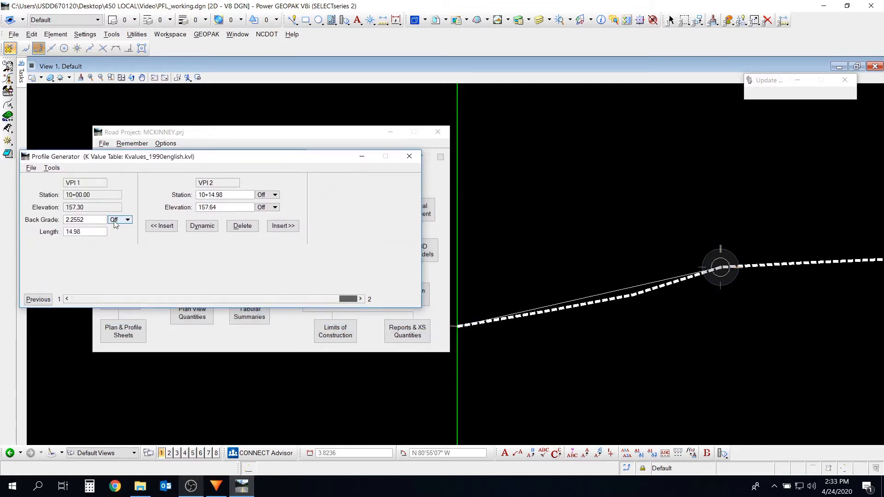
pyautogui.click(115, 221)
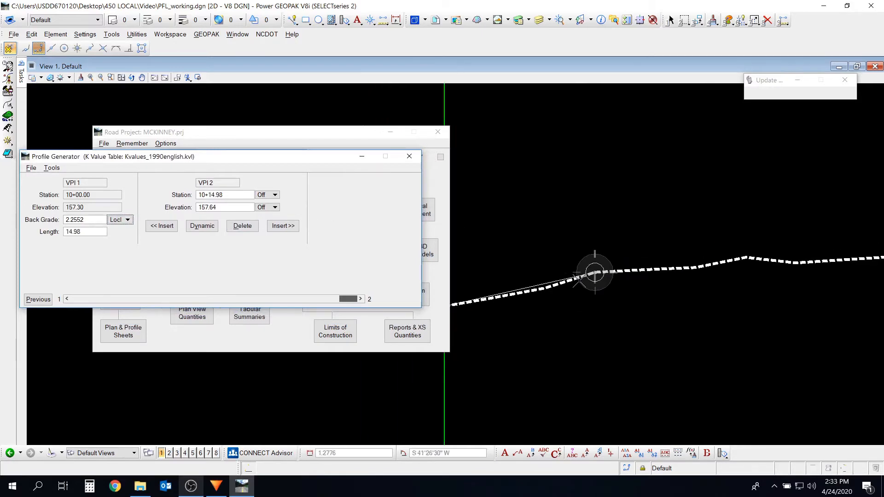
pyautogui.scroll(2, 670, 295)
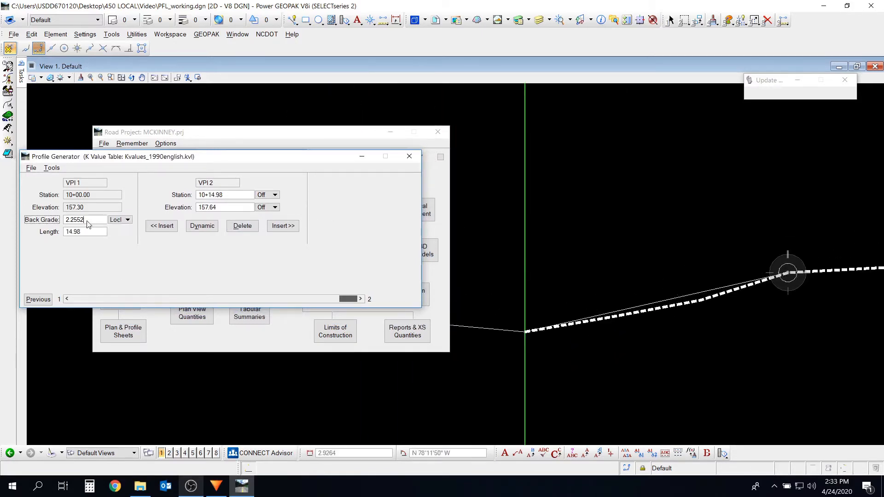
# Insert VPI 3 dynamically above the ground line at about station 10+80.88, elevation 159.99.
pyautogui.scroll(-2, 684, 279)
pyautogui.moveTo(720, 276); pyautogui.dragTo(563, 263, button='middle')
pyautogui.scroll(-1, 567, 264)
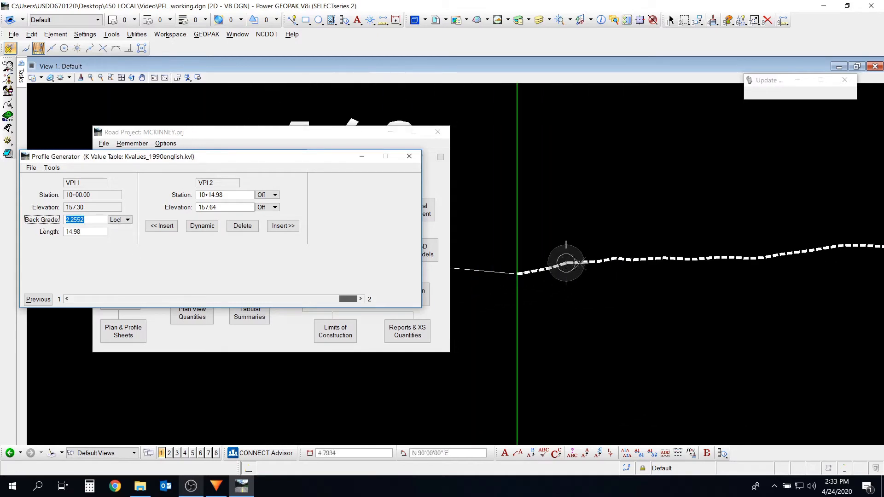
pyautogui.scroll(1, 566, 264)
pyautogui.scroll(1, 566, 264)
pyautogui.moveTo(704, 275); pyautogui.dragTo(579, 269, button='middle')
pyautogui.scroll(-1, 579, 270)
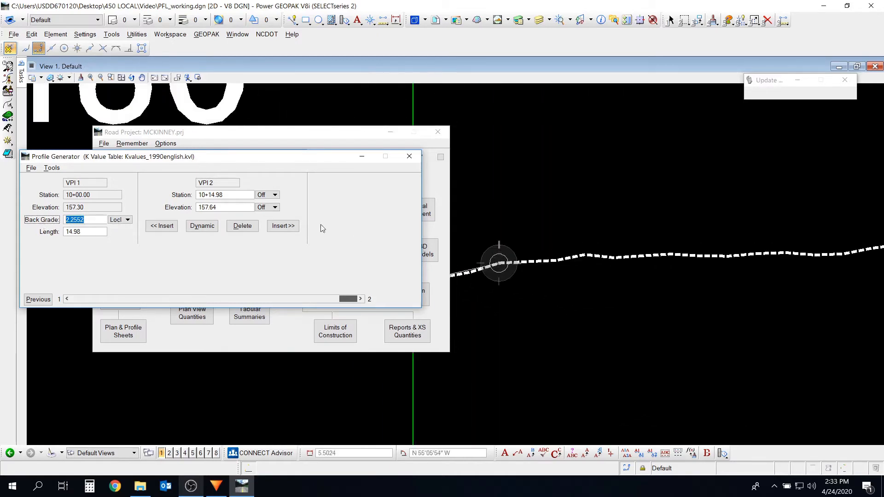
pyautogui.click(283, 226)
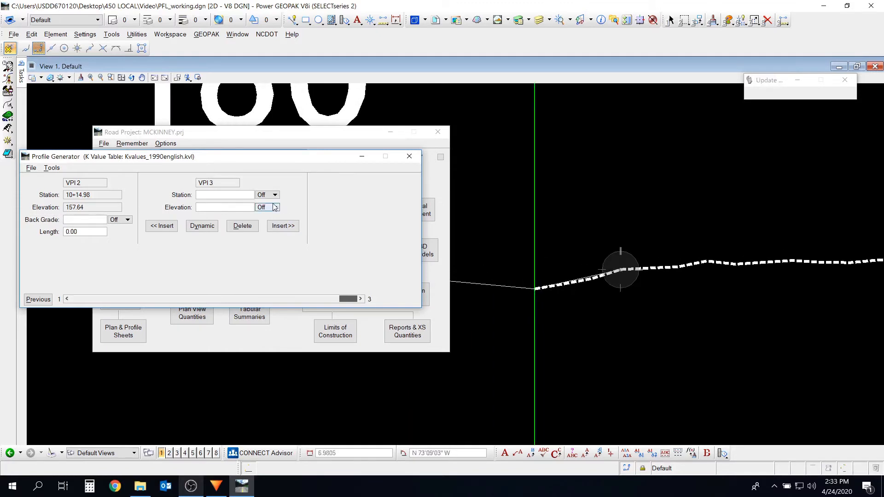
pyautogui.click(203, 226)
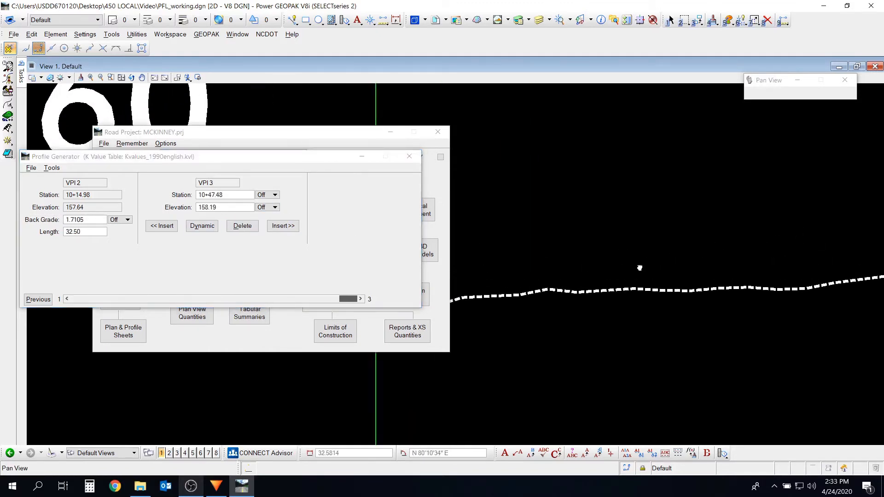
pyautogui.moveTo(805, 283); pyautogui.dragTo(737, 257, button='middle')
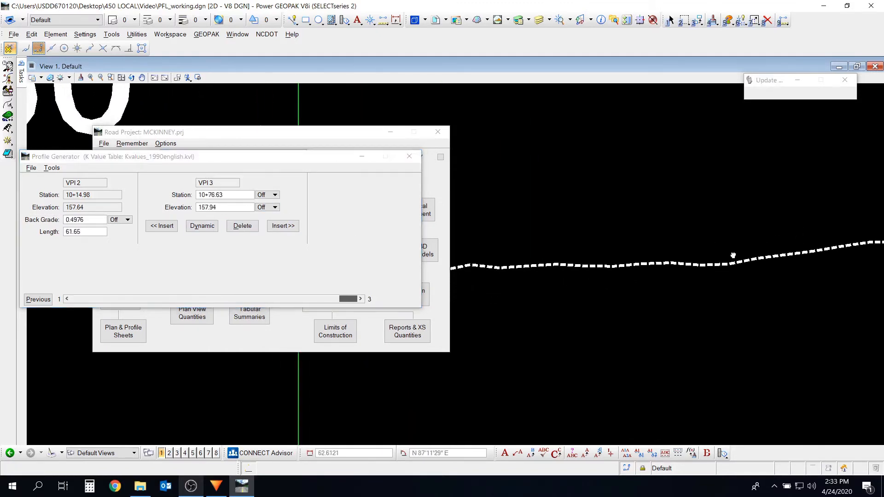
pyautogui.scroll(-1, 737, 256)
pyautogui.moveTo(665, 224); pyautogui.dragTo(634, 266, button='middle')
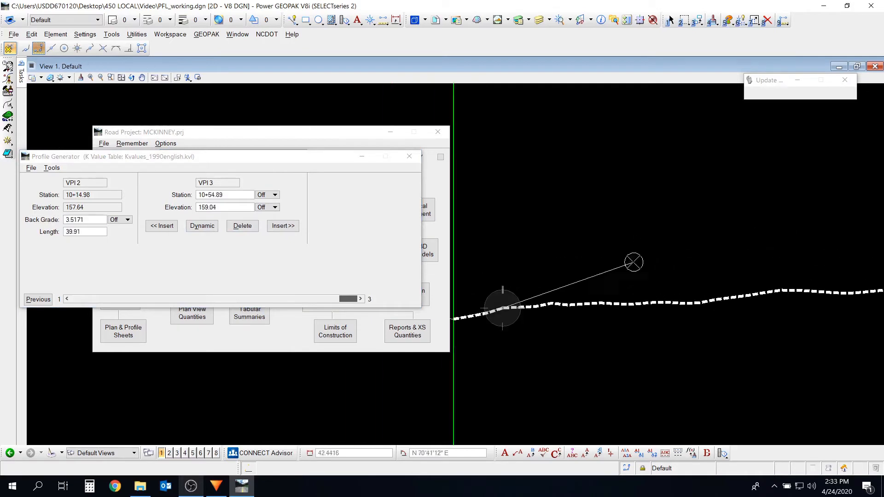
pyautogui.click(646, 268)
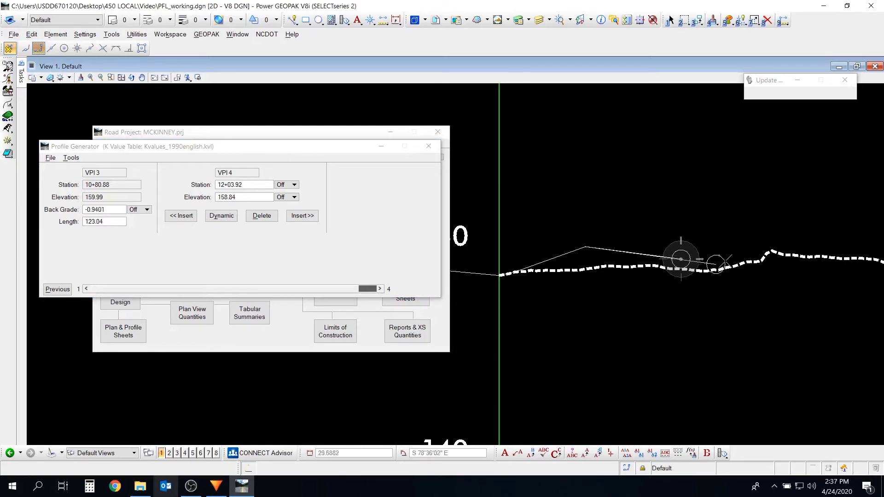
# Place VPI 4 at station 12+16.40, elevation 158.84, and dynamically move VPI 3 to station 11+24.31, elevation 161.14.
pyautogui.click(57, 290)
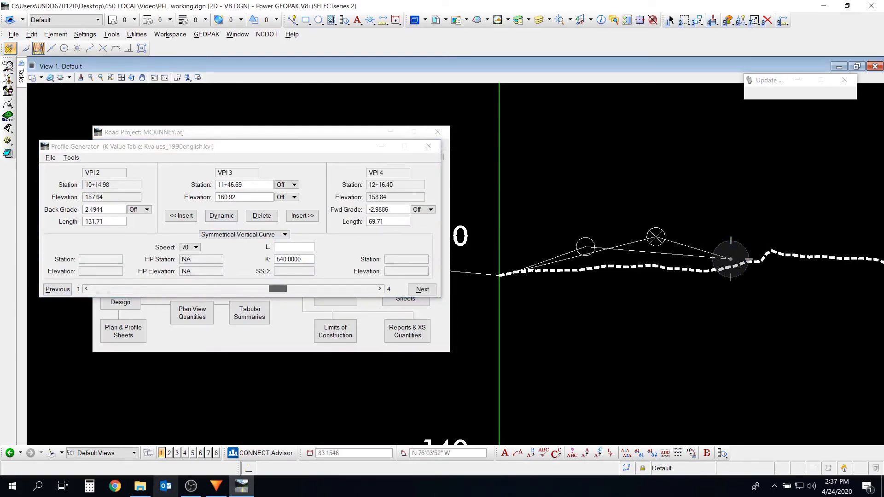
pyautogui.click(632, 234)
# Set the design speed of the symmetrical vertical curve at VPI 2 to 35.
pyautogui.click(58, 290)
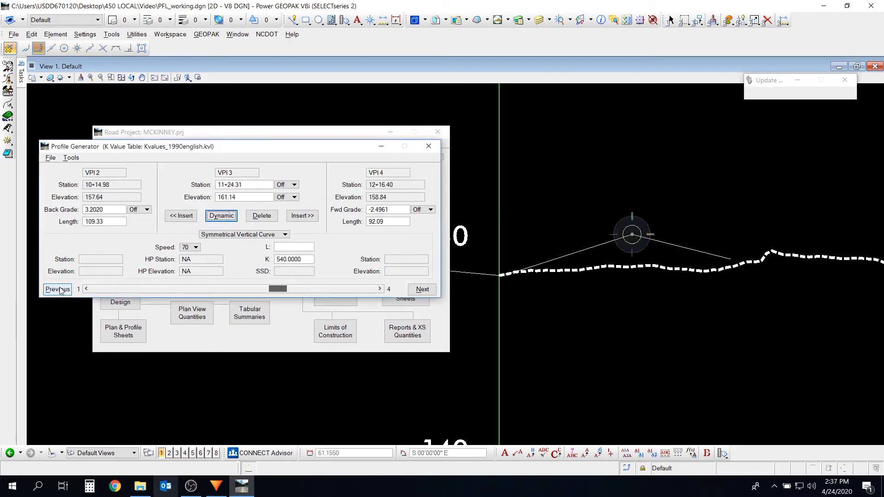
pyautogui.click(56, 290)
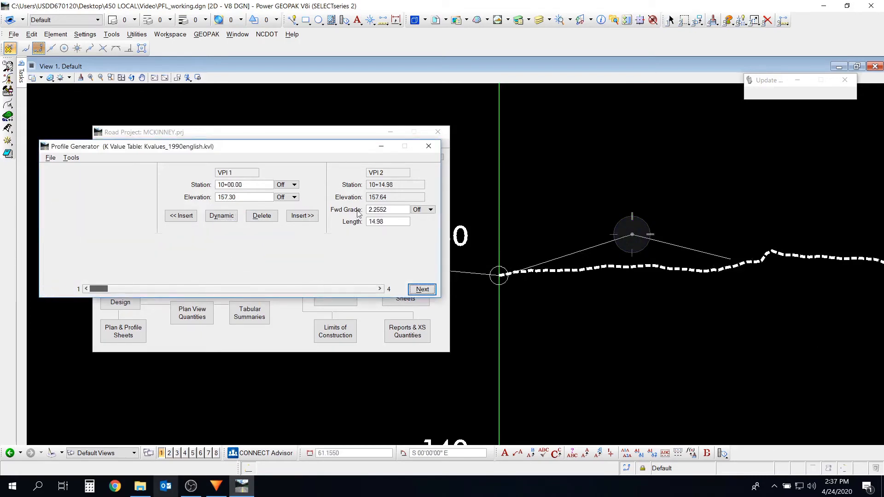
pyautogui.click(423, 289)
pyautogui.click(195, 247)
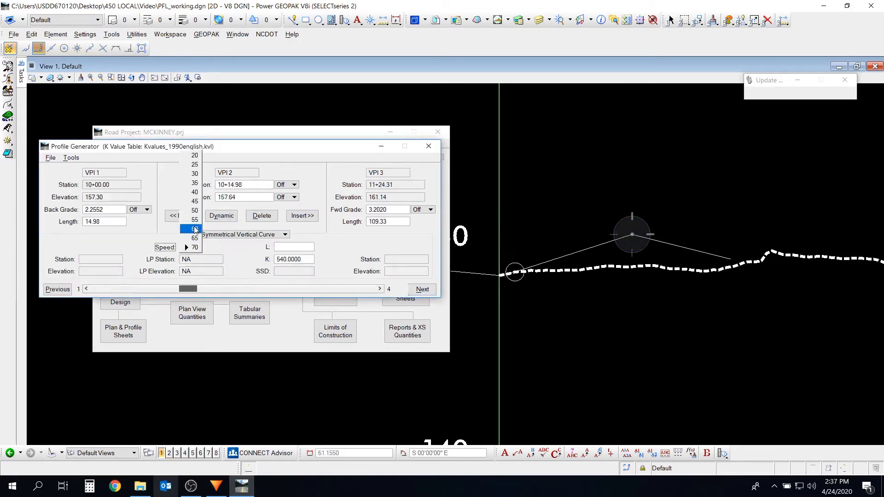
pyautogui.click(193, 184)
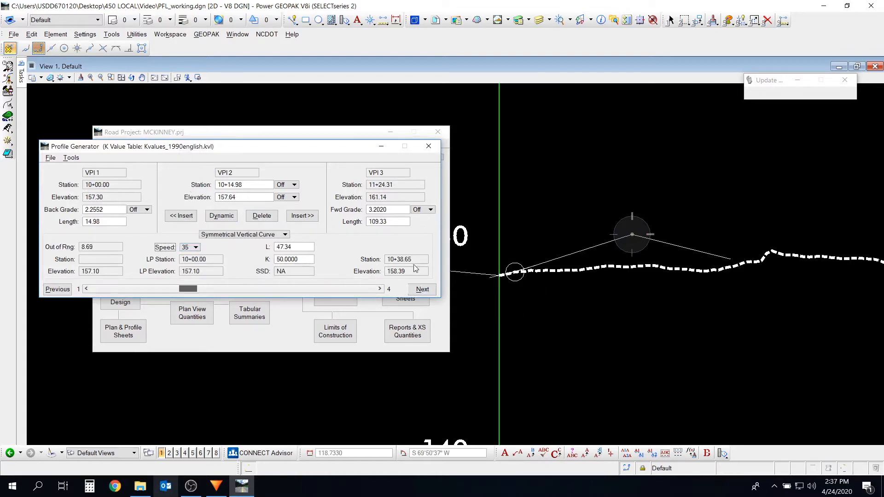
# Set the design speed of the symmetrical vertical curve at VPI 3 to 35.
pyautogui.click(422, 289)
pyautogui.click(195, 248)
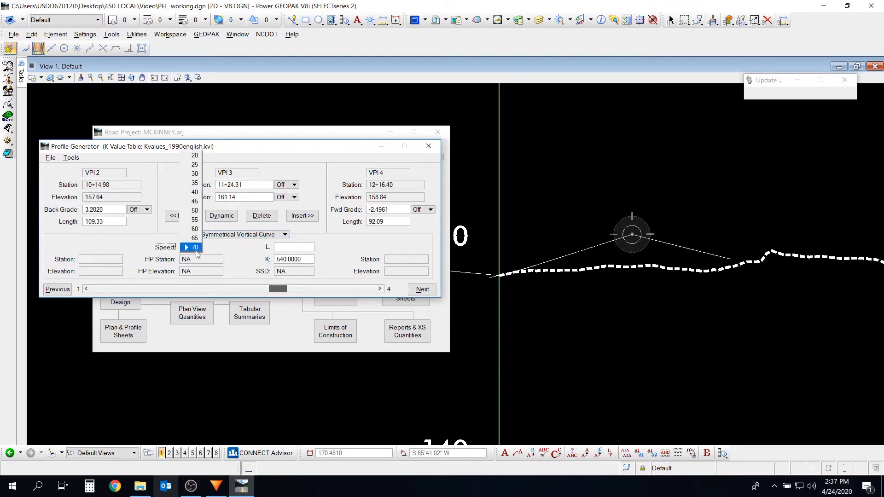
pyautogui.click(193, 183)
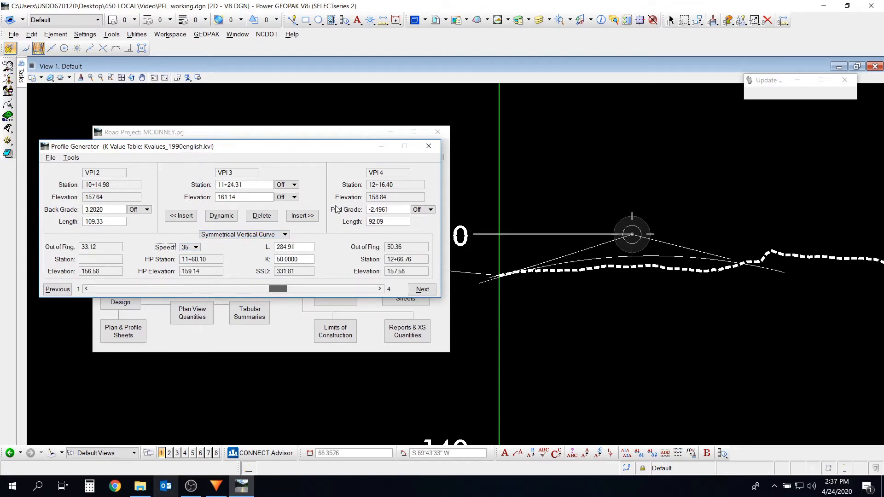
# Dynamically move VPI 3 down toward the ground line, to about station 11+19.
pyautogui.scroll(2, 631, 262)
pyautogui.moveTo(746, 254); pyautogui.dragTo(728, 250, button='middle')
pyautogui.scroll(2, 651, 250)
pyautogui.scroll(-2, 648, 252)
pyautogui.scroll(1, 502, 236)
pyautogui.scroll(-2, 681, 244)
pyautogui.moveTo(618, 237); pyautogui.dragTo(581, 225, button='middle')
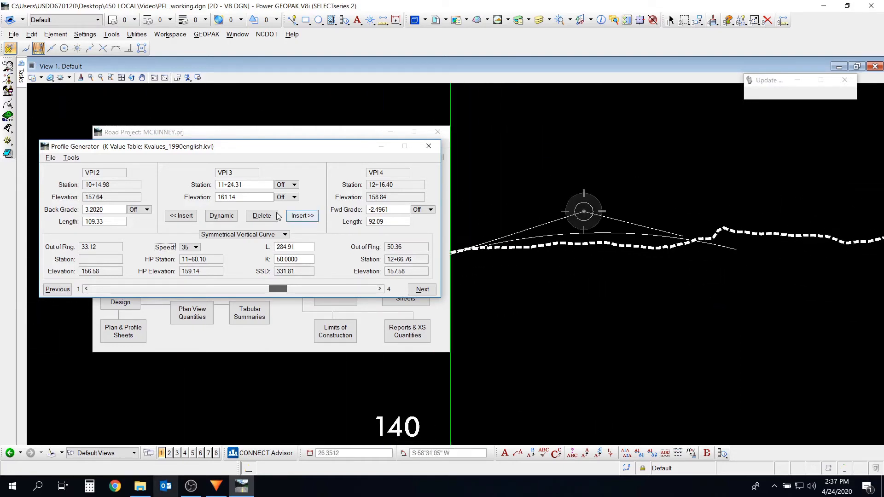
pyautogui.click(221, 216)
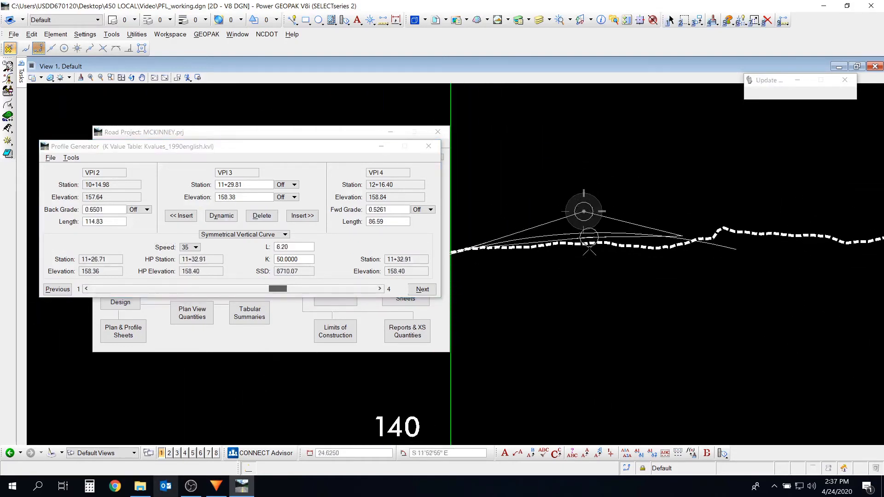
pyautogui.scroll(2, 579, 215)
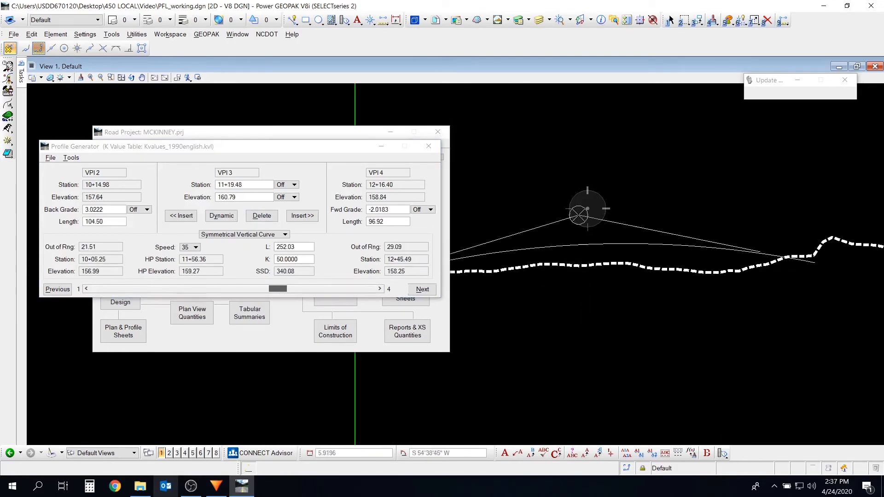
pyautogui.click(578, 234)
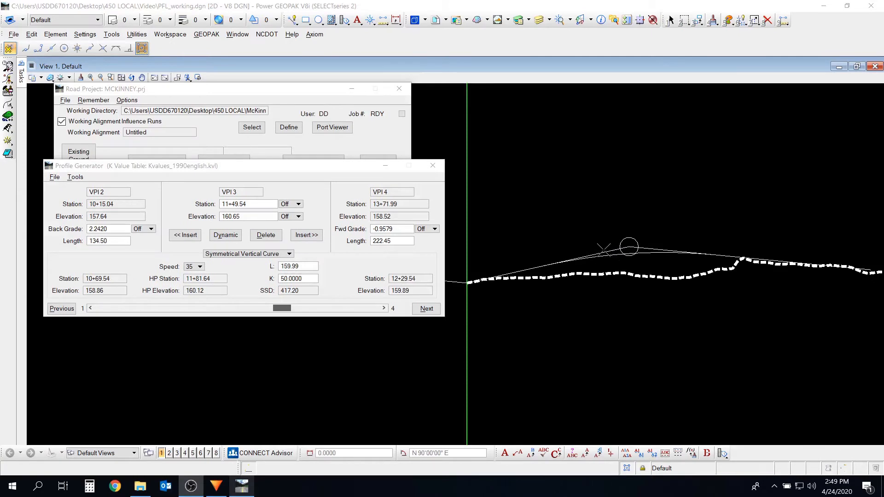
# Examine how the proposed grade line and the VPI 3 curve sit above the ground profile from VPI 2 toward VPI 4.
pyautogui.moveTo(798, 319); pyautogui.dragTo(651, 257, button='middle')
pyautogui.click(672, 20)
pyautogui.keyDown('shift'); pyautogui.moveTo(665, 209); pyautogui.dragTo(572, 216); pyautogui.keyUp('shift')
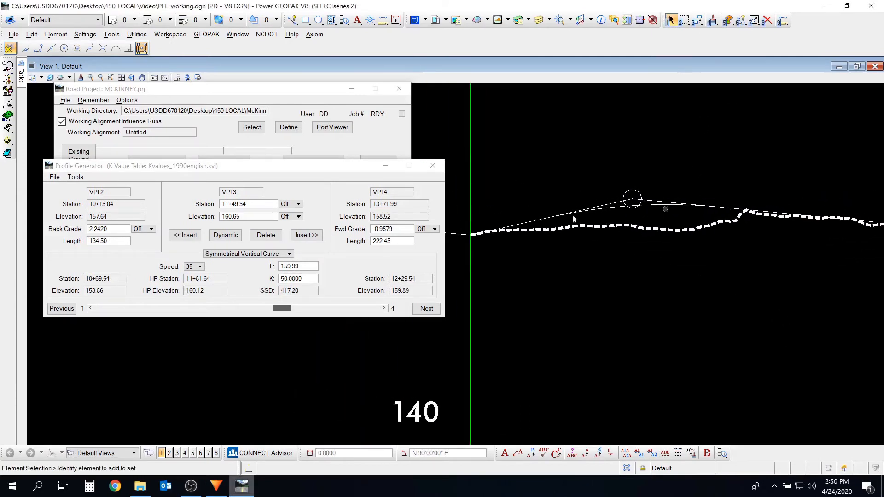
pyautogui.moveTo(480, 235); pyautogui.dragTo(638, 251, button='middle')
pyautogui.scroll(3, 639, 250)
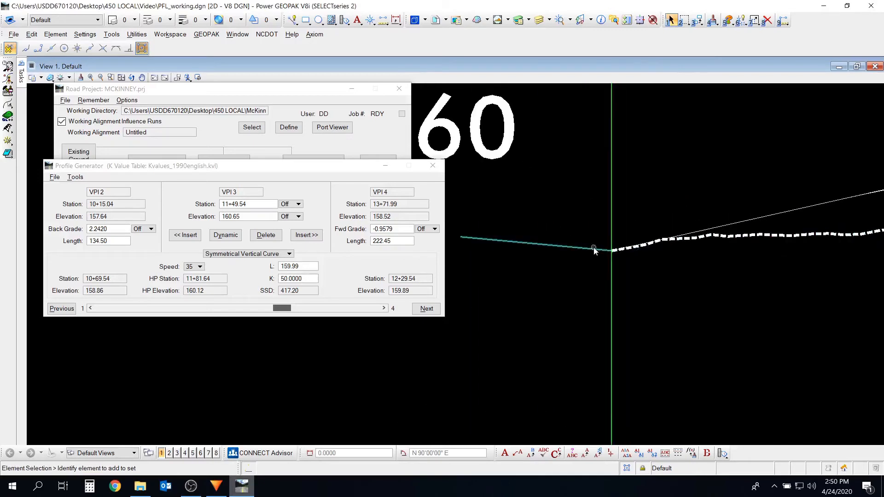
pyautogui.scroll(3, 594, 247)
pyautogui.scroll(-3, 682, 249)
pyautogui.moveTo(716, 241); pyautogui.dragTo(591, 253, button='middle')
pyautogui.moveTo(766, 230); pyautogui.dragTo(655, 242, button='middle')
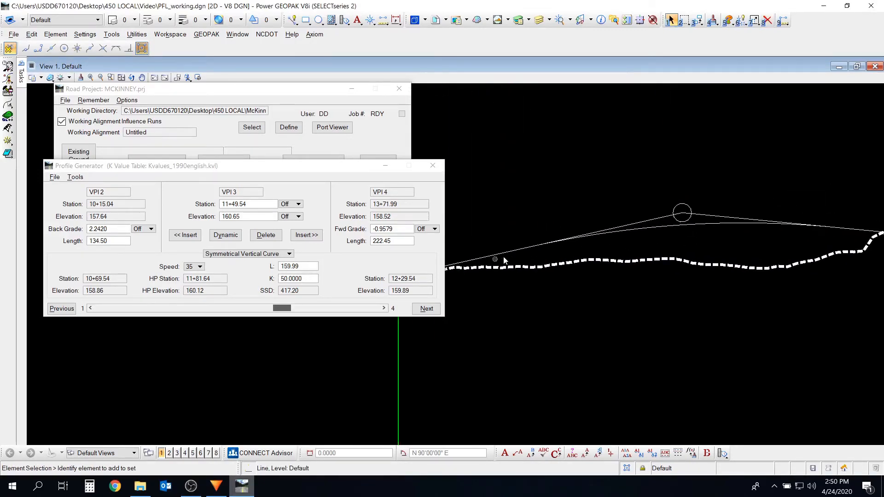
pyautogui.moveTo(729, 252); pyautogui.dragTo(673, 266, button='middle')
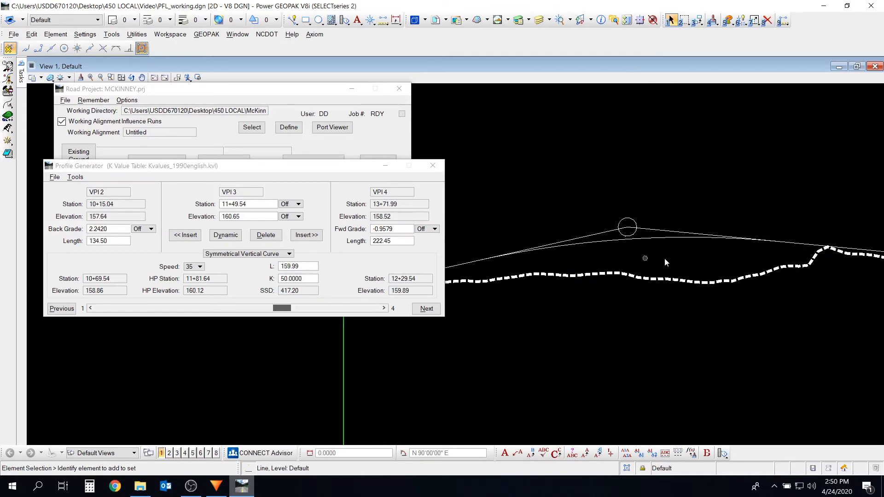
pyautogui.moveTo(592, 249); pyautogui.dragTo(678, 236, button='middle')
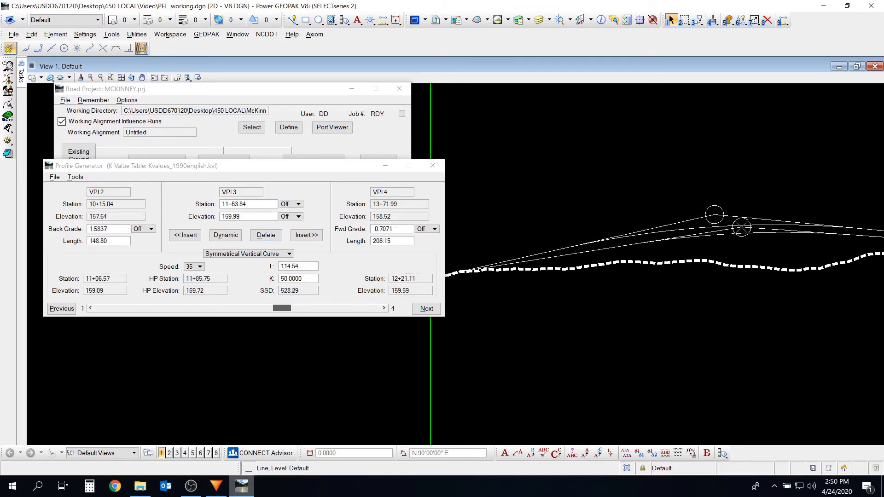
# Dynamically move VPI 3 to station 11+64.81, elevation 159.99, and check the curve values at VPI 2.
pyautogui.click(742, 227)
pyautogui.scroll(2, 541, 252)
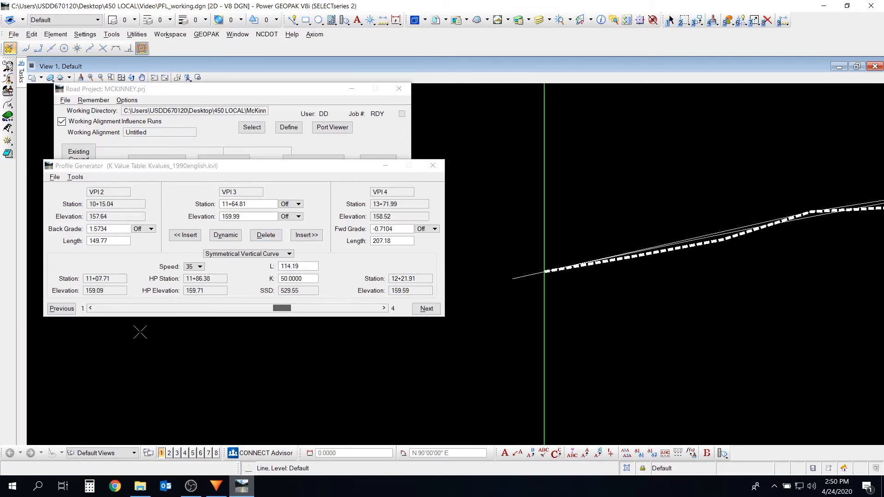
pyautogui.click(61, 309)
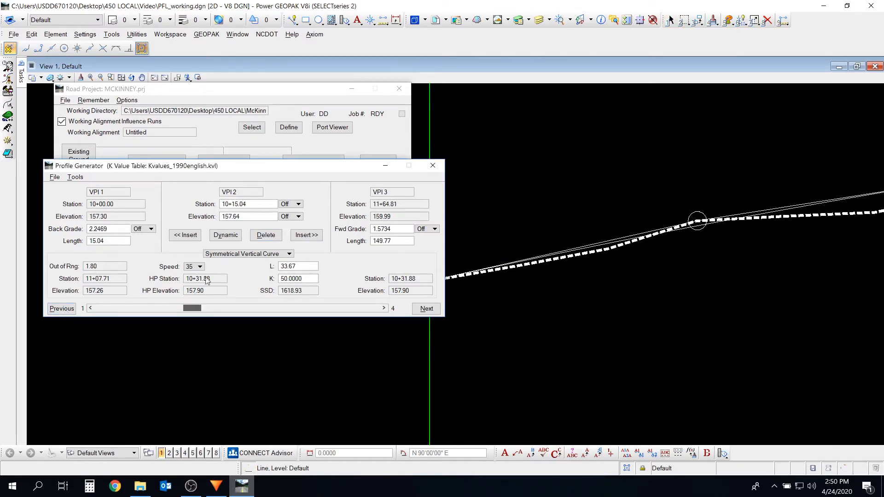
pyautogui.click(427, 309)
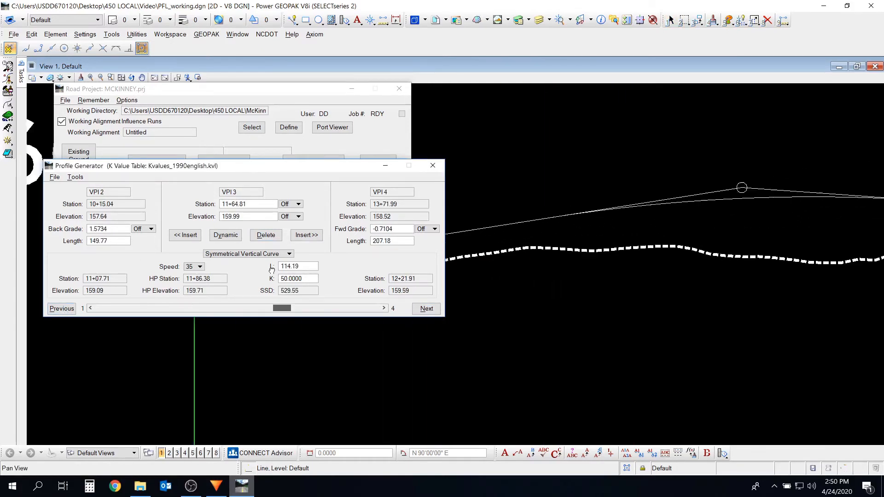
# Dynamically move VPI 3 to station 11+59.76, elevation 160.82, and check the resulting grade against the ground line.
pyautogui.click(226, 235)
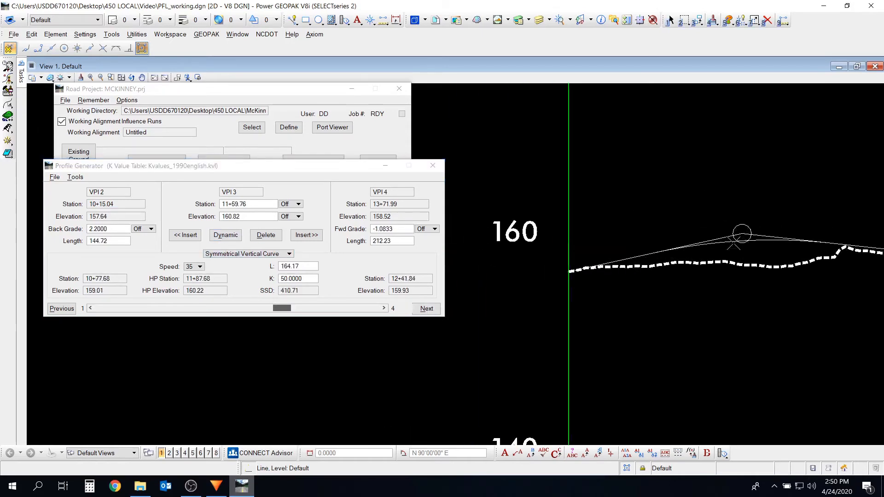
pyautogui.click(742, 233)
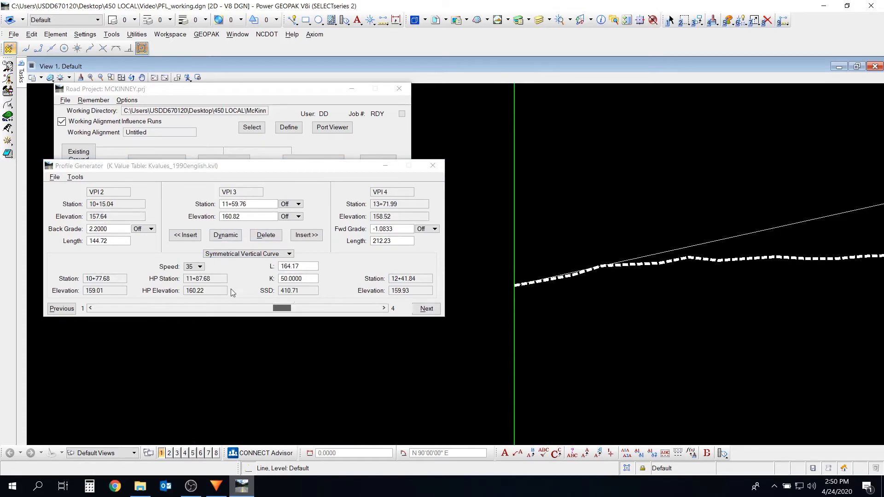
pyautogui.moveTo(714, 255); pyautogui.dragTo(523, 272, button='middle')
pyautogui.moveTo(744, 244); pyautogui.dragTo(482, 265, button='middle')
pyautogui.moveTo(683, 270); pyautogui.dragTo(631, 261, button='middle')
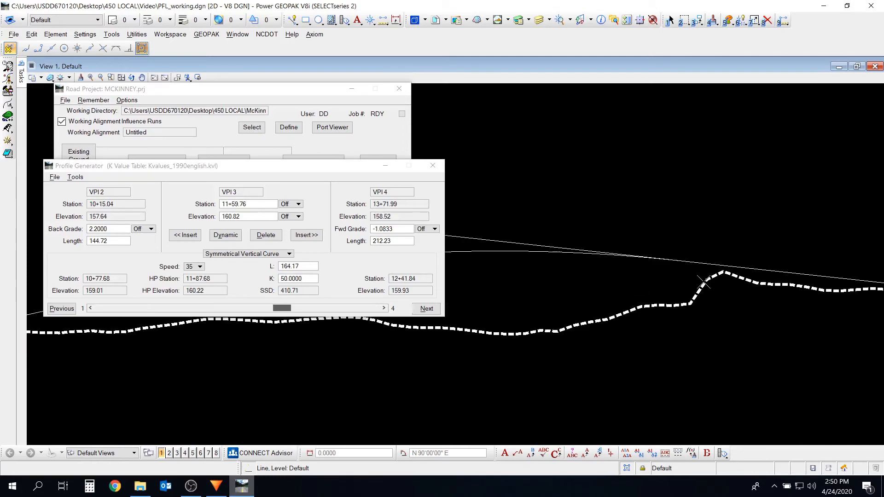
pyautogui.moveTo(704, 282)
pyautogui.mouseDown(button='middle')
pyautogui.moveTo(568, 269)
pyautogui.moveTo(577, 288)
pyautogui.mouseUp(button='middle')
pyautogui.moveTo(763, 294); pyautogui.dragTo(603, 293, button='middle')
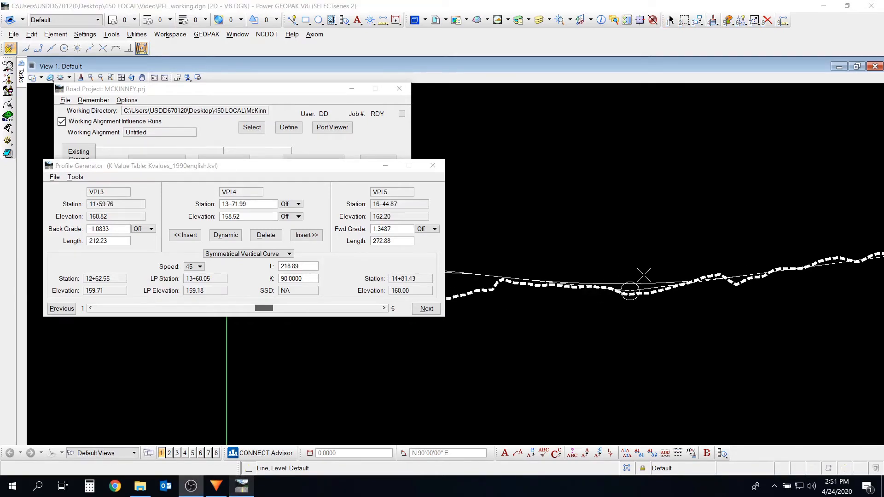
# Examine the sag curve at VPI 4 against the ground profile between VPI 3 and the end of the alignment.
pyautogui.click(643, 275)
pyautogui.click(670, 19)
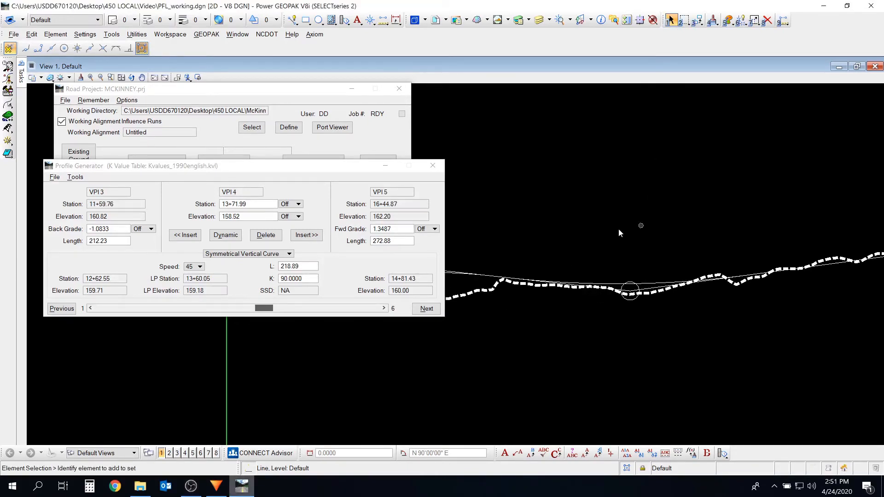
pyautogui.moveTo(619, 233); pyautogui.dragTo(752, 187, button='middle')
pyautogui.moveTo(512, 231); pyautogui.dragTo(660, 218, button='middle')
pyautogui.moveTo(769, 214); pyautogui.dragTo(543, 254, button='middle')
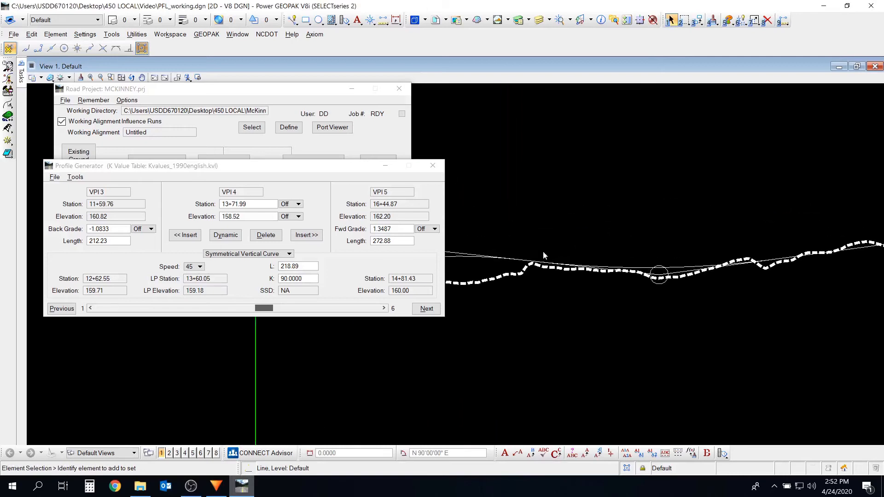
pyautogui.moveTo(740, 266)
pyautogui.mouseDown(button='middle')
pyautogui.moveTo(718, 258)
pyautogui.moveTo(602, 277)
pyautogui.mouseUp(button='middle')
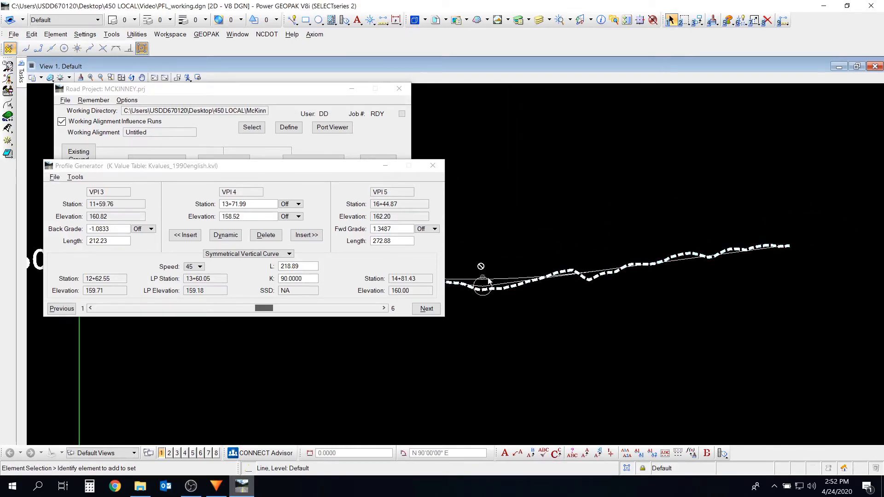
pyautogui.moveTo(488, 282); pyautogui.dragTo(579, 252, button='middle')
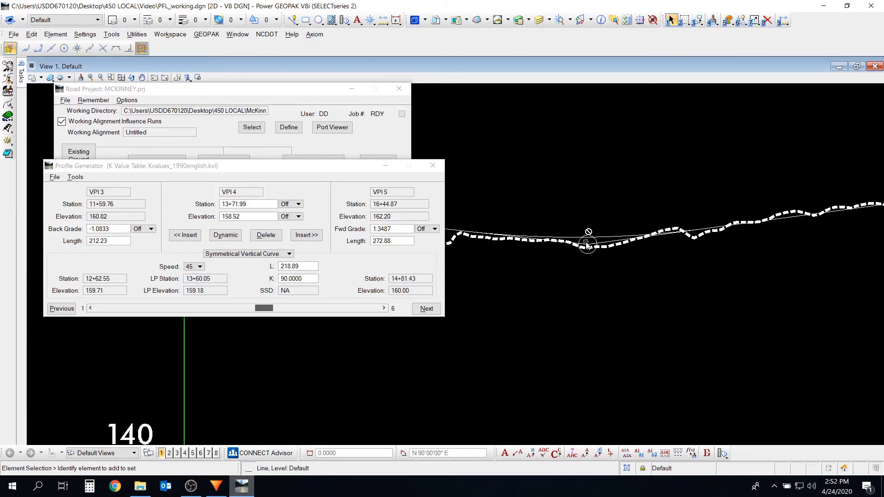
# Dynamically move VPI 4 to station 13+83.06, elevation 157.78, slightly below the low point of the ground line.
pyautogui.scroll(3, 587, 244)
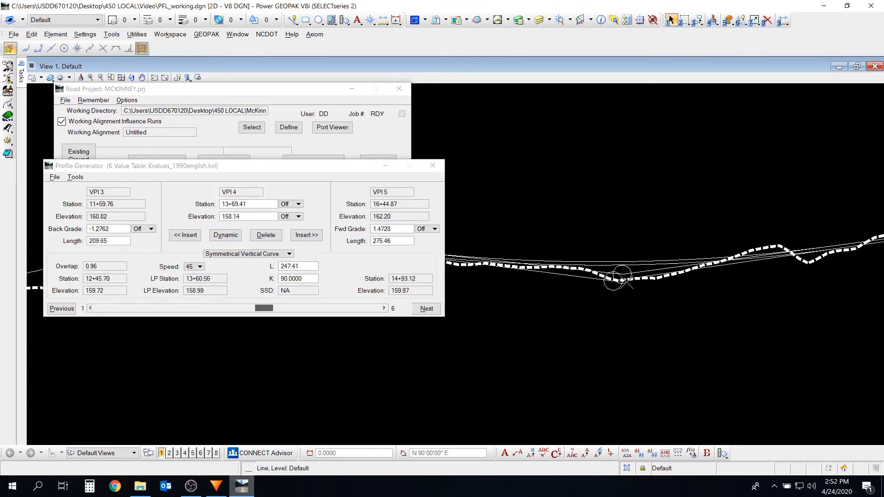
pyautogui.scroll(-3, 627, 282)
pyautogui.moveTo(630, 282); pyautogui.dragTo(674, 307, button='middle')
pyautogui.moveTo(783, 307); pyautogui.dragTo(628, 321, button='middle')
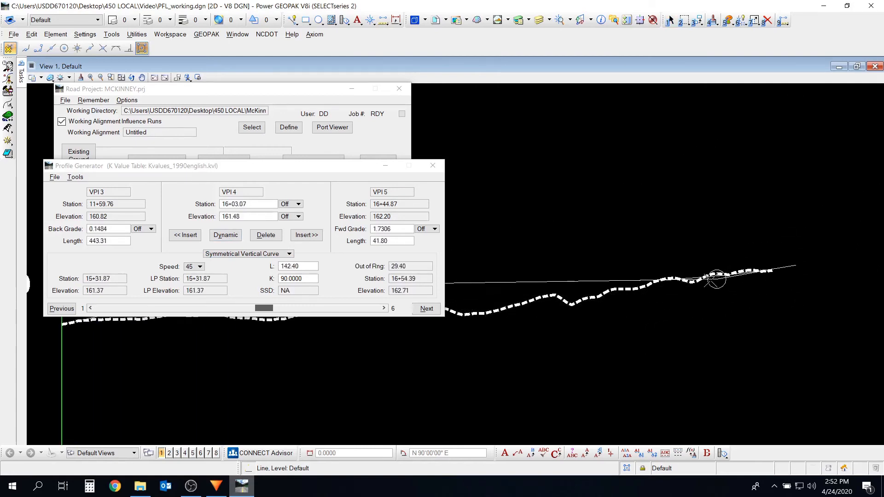
pyautogui.moveTo(543, 300); pyautogui.dragTo(632, 291, button='middle')
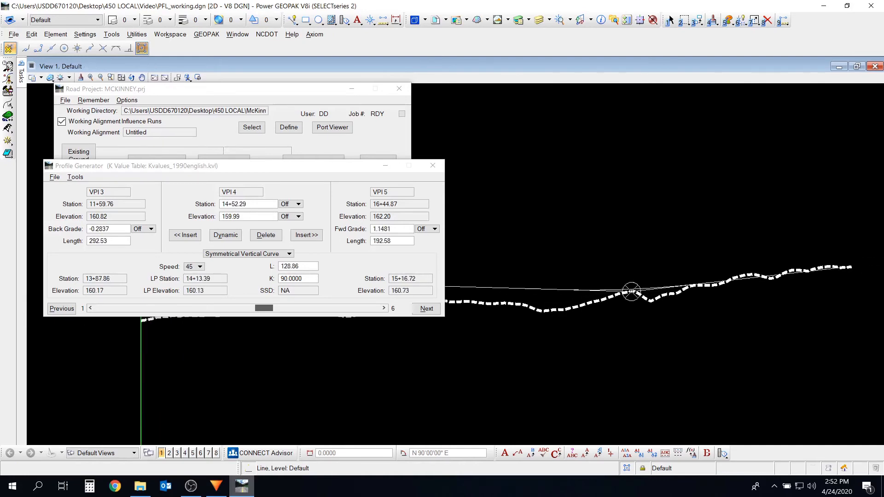
pyautogui.moveTo(561, 316); pyautogui.dragTo(878, 281, button='middle')
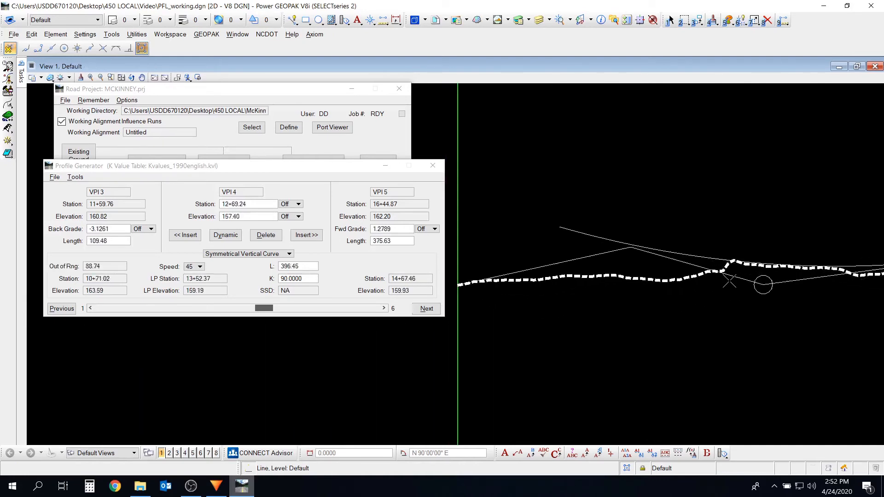
pyautogui.moveTo(794, 297); pyautogui.dragTo(475, 292, button='middle')
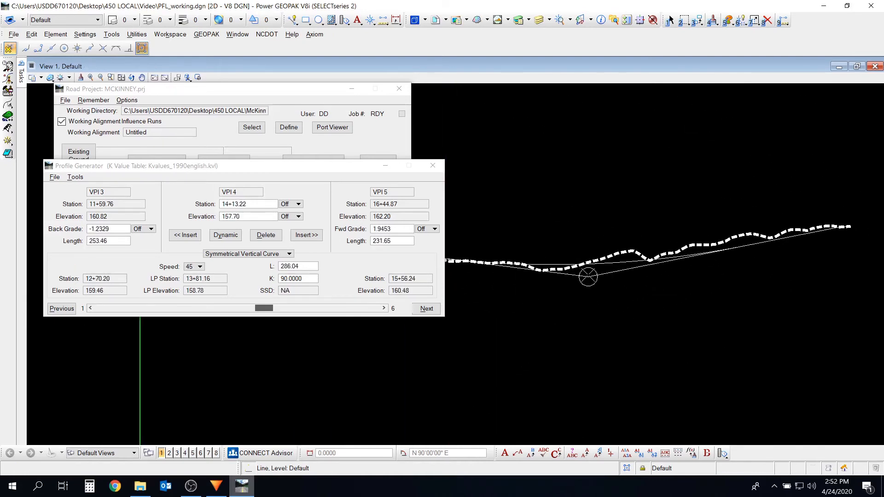
pyautogui.moveTo(562, 284); pyautogui.dragTo(751, 299, button='middle')
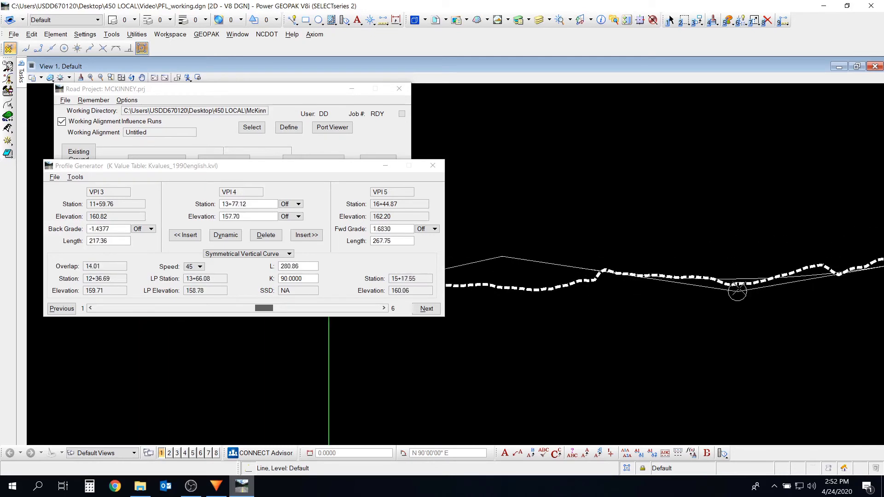
pyautogui.click(744, 289)
# Examine the whole proposed grade line against the existing ground, from the start of the profile to its last VPI.
pyautogui.moveTo(578, 280); pyautogui.dragTo(605, 279, button='middle')
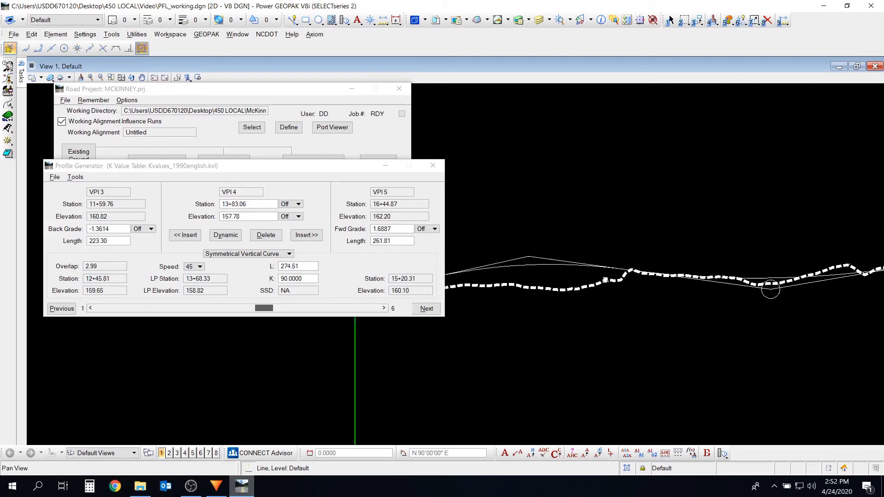
pyautogui.scroll(1, 605, 280)
pyautogui.moveTo(511, 282); pyautogui.dragTo(785, 279, button='middle')
pyautogui.scroll(1, 582, 289)
pyautogui.moveTo(736, 262); pyautogui.dragTo(523, 297, button='middle')
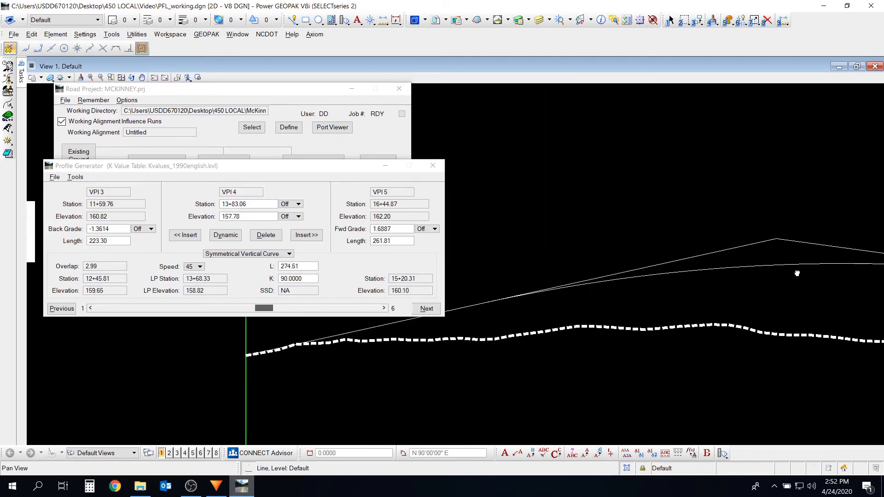
pyautogui.moveTo(797, 274); pyautogui.dragTo(549, 263, button='middle')
pyautogui.moveTo(831, 297); pyautogui.dragTo(599, 284, button='middle')
pyautogui.moveTo(847, 280); pyautogui.dragTo(460, 293, button='middle')
pyautogui.moveTo(813, 265); pyautogui.dragTo(608, 297, button='middle')
pyautogui.moveTo(686, 306); pyautogui.dragTo(507, 312, button='middle')
pyautogui.moveTo(600, 296); pyautogui.dragTo(552, 299, button='middle')
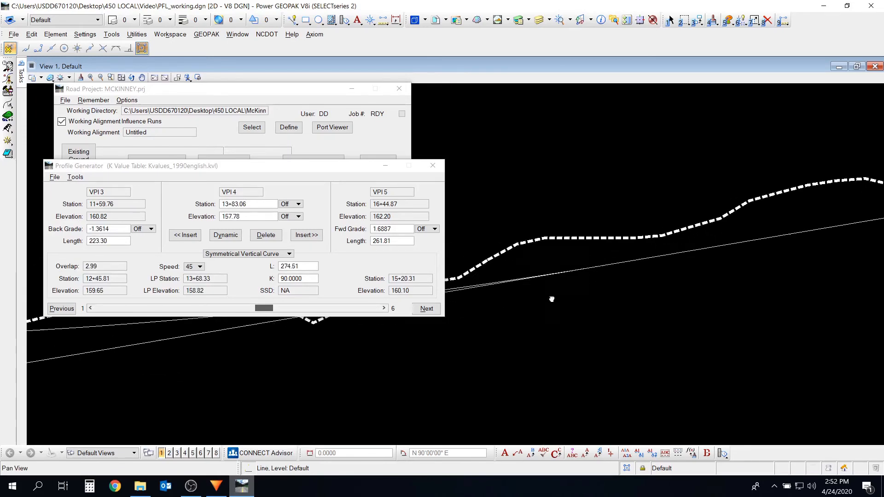
pyautogui.scroll(-2, 806, 269)
pyautogui.moveTo(787, 263); pyautogui.dragTo(517, 279, button='middle')
pyautogui.moveTo(787, 245); pyautogui.dragTo(732, 265, button='middle')
pyautogui.scroll(2, 662, 263)
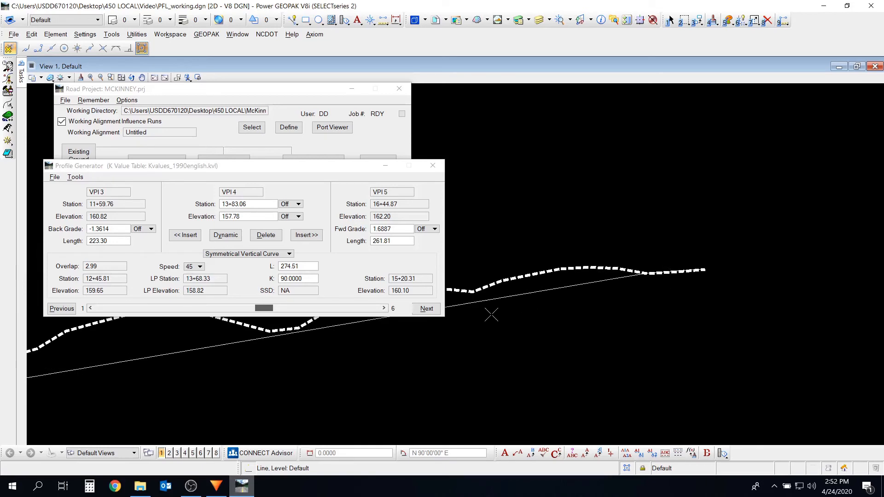
pyautogui.scroll(2, 499, 308)
pyautogui.moveTo(492, 315); pyautogui.dragTo(424, 298, button='middle')
pyautogui.moveTo(788, 248); pyautogui.dragTo(429, 300, button='middle')
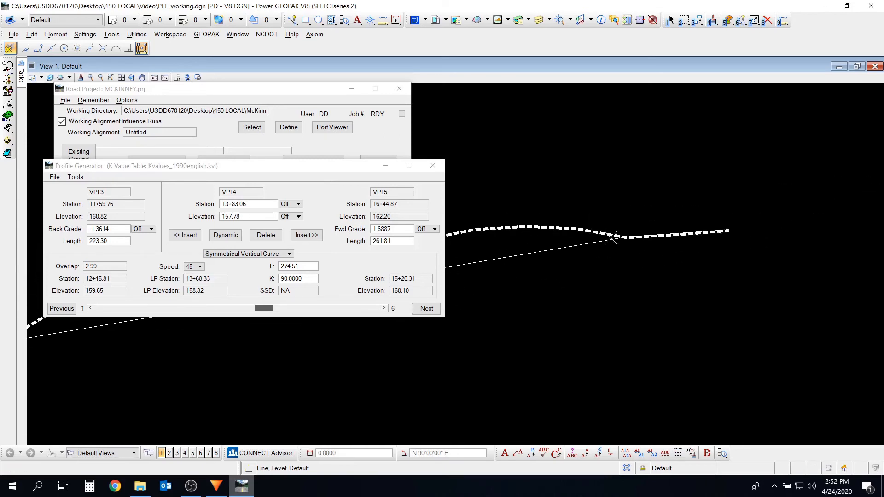
pyautogui.scroll(3, 627, 237)
pyautogui.moveTo(712, 233); pyautogui.dragTo(590, 258, button='middle')
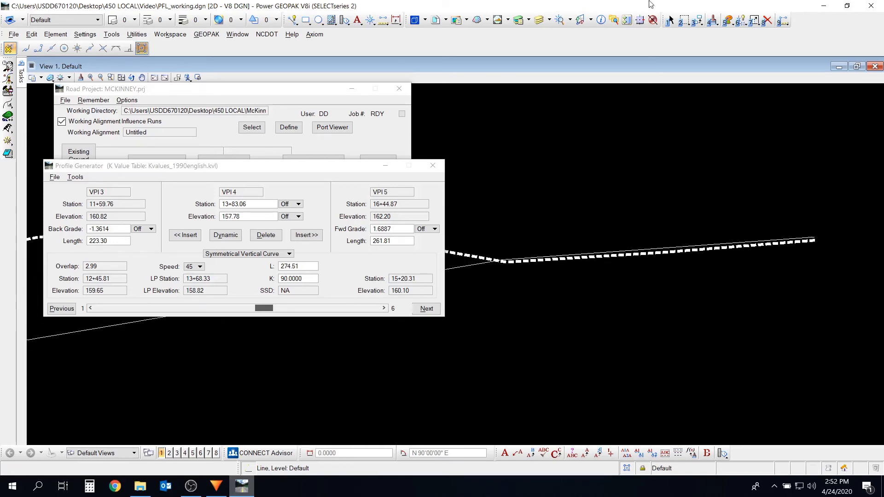
# Step through the VPI 5 and VPI 6 data at the end of the profile and return to VPI 4.
pyautogui.click(671, 20)
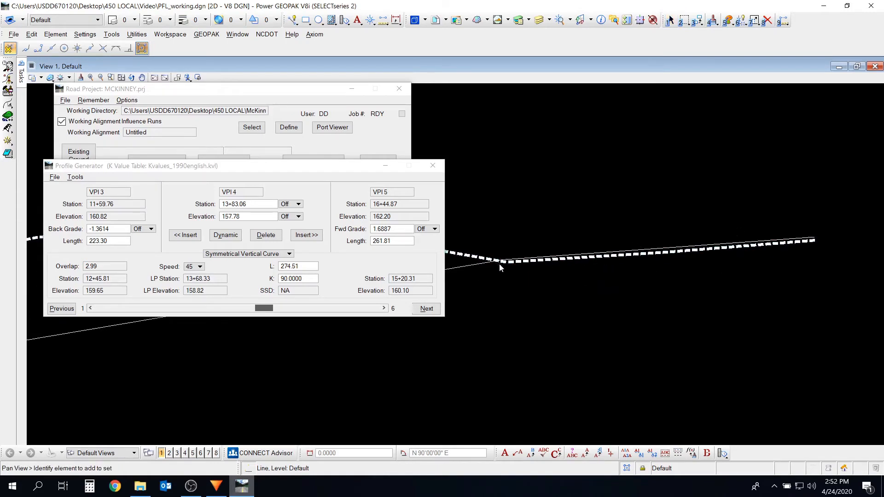
pyautogui.moveTo(608, 261); pyautogui.dragTo(713, 264, button='middle')
pyautogui.scroll(-1, 486, 319)
pyautogui.click(420, 305)
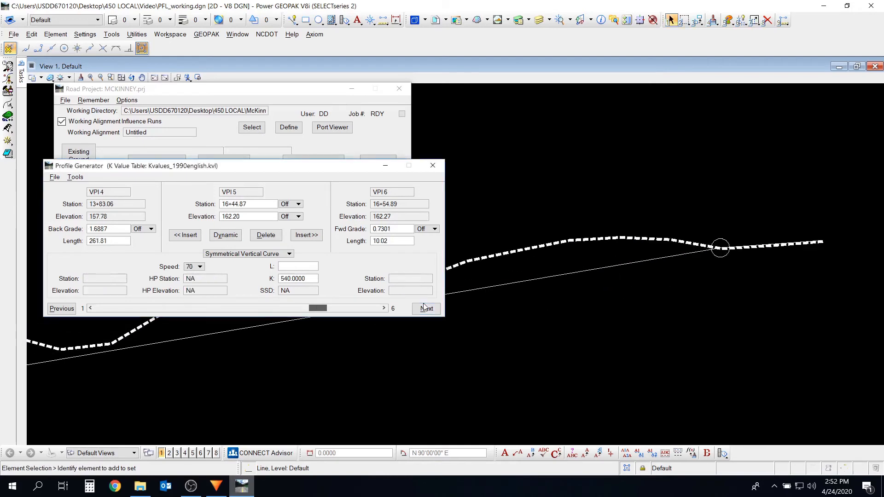
pyautogui.click(422, 305)
pyautogui.click(63, 309)
pyautogui.click(63, 308)
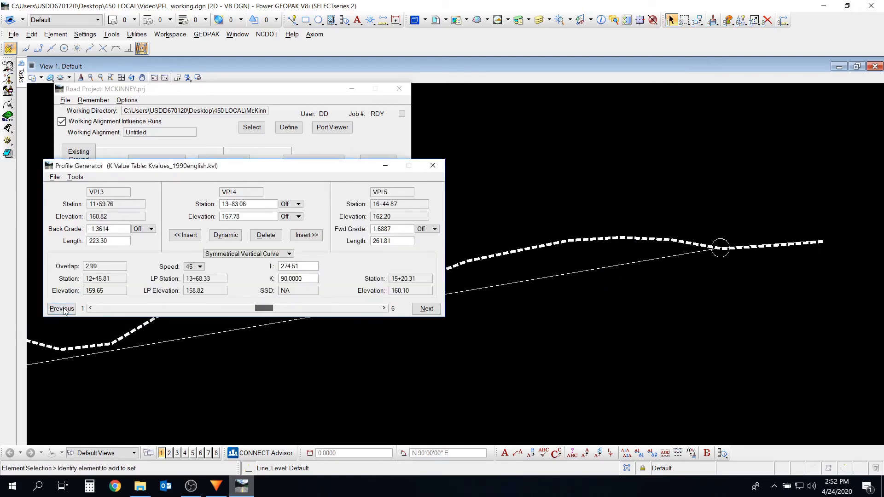
# Step back to VPI 1 and examine the proposed grade line at the start of the profile.
pyautogui.click(63, 308)
pyautogui.click(63, 308)
pyautogui.click(63, 309)
pyautogui.scroll(-3, 310, 364)
pyautogui.moveTo(309, 364); pyautogui.dragTo(596, 327, button='middle')
pyautogui.scroll(-3, 590, 310)
pyautogui.scroll(5, 556, 307)
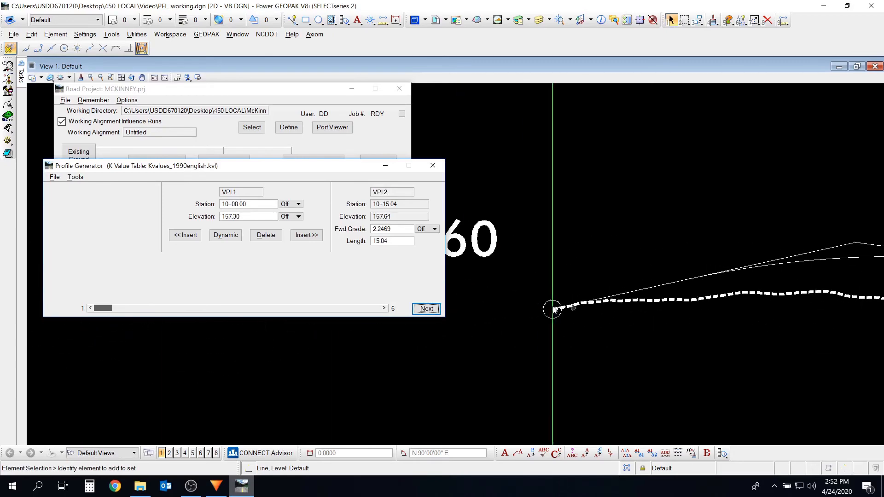
pyautogui.scroll(-3, 663, 272)
pyautogui.scroll(3, 742, 261)
pyautogui.scroll(-3, 650, 276)
pyautogui.scroll(2, 751, 267)
pyautogui.scroll(3, 751, 269)
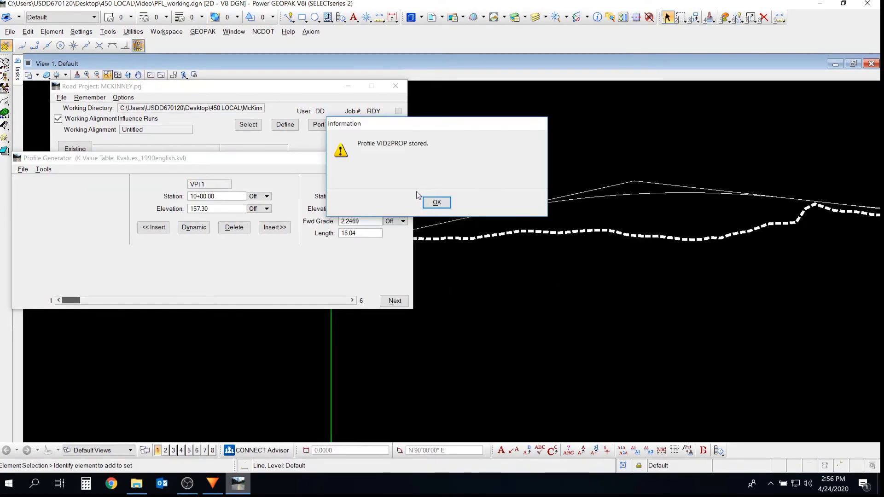
# Acknowledge storing profile VID2PROP, close Profile Generator with the profile saved, and close the Road Project dialog.
pyautogui.click(445, 202)
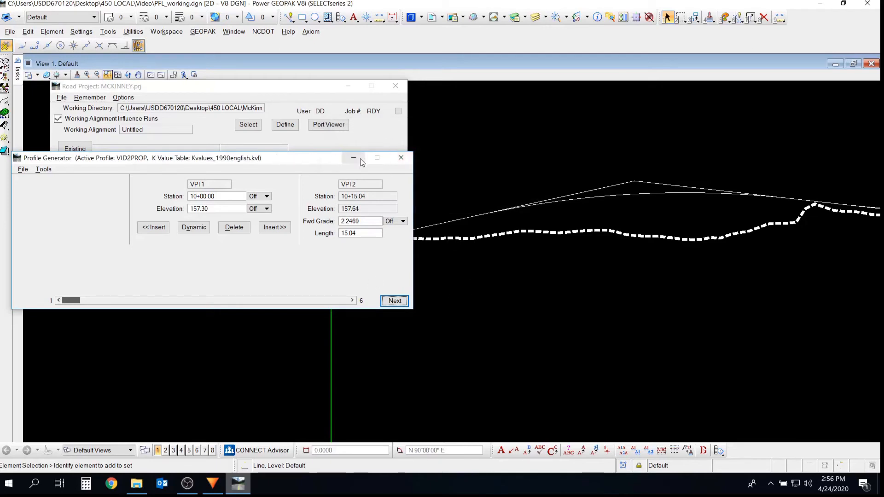
pyautogui.click(401, 158)
pyautogui.click(392, 203)
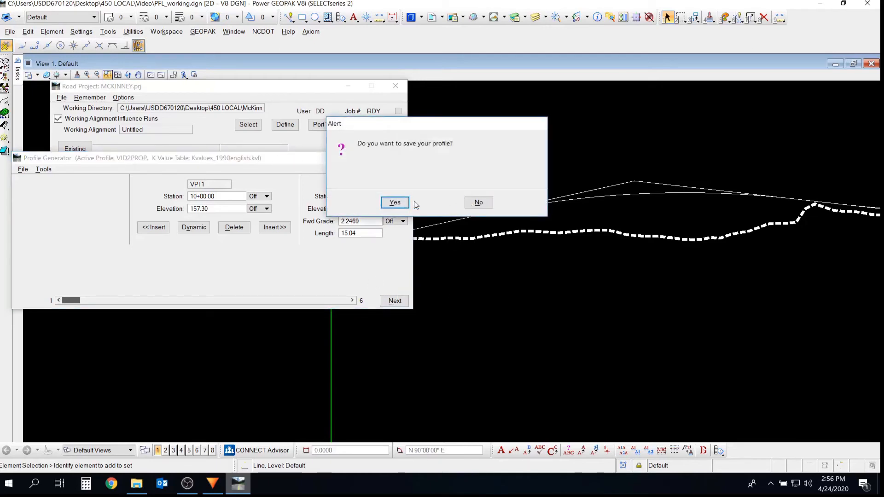
pyautogui.click(404, 204)
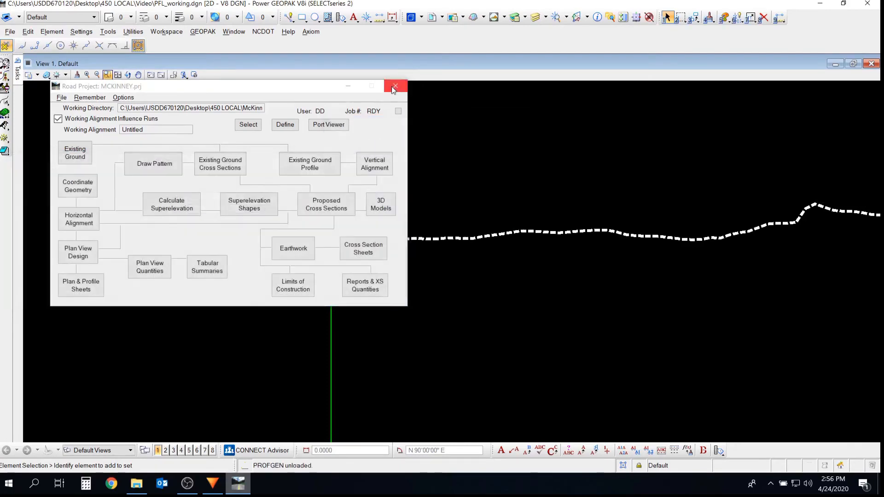
pyautogui.click(393, 86)
pyautogui.click(340, 88)
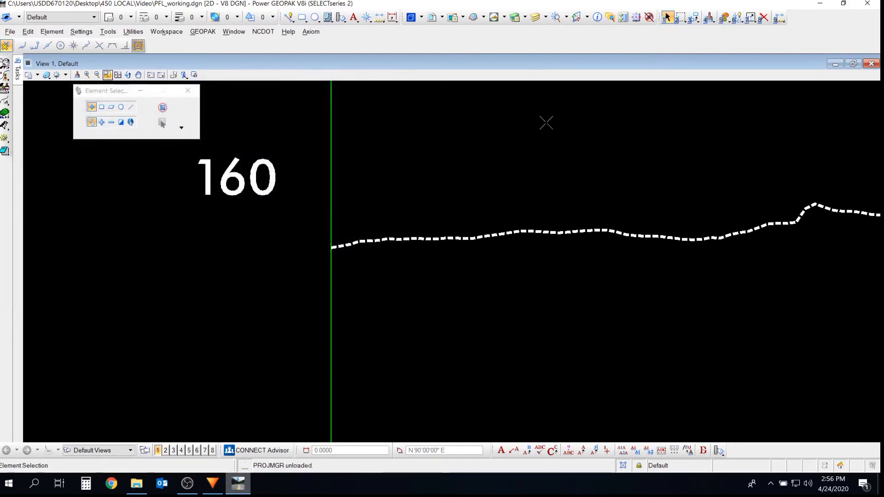
# In Design and Computation Manager, select the 100 Prop V PFL Roadway Grade draw item under the scale 100 vertical alignments' proposed grades.
pyautogui.scroll(-5, 484, 203)
pyautogui.moveTo(569, 238); pyautogui.dragTo(511, 221, button='middle')
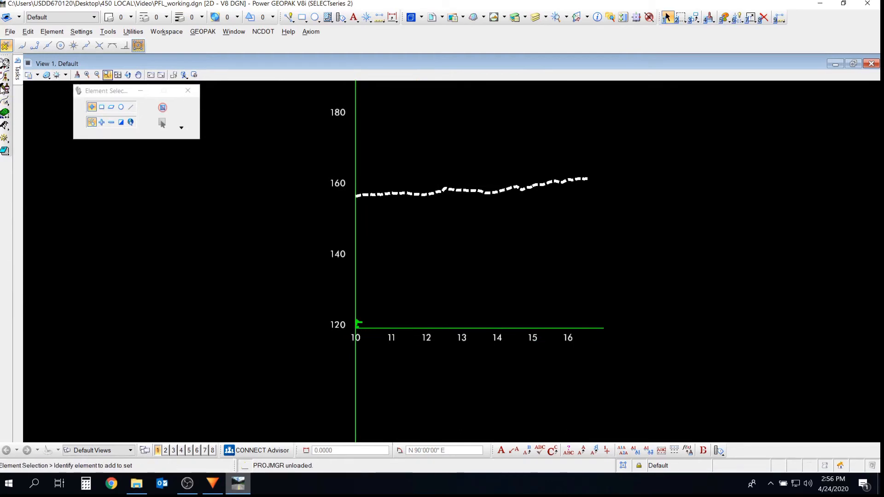
pyautogui.click(5, 89)
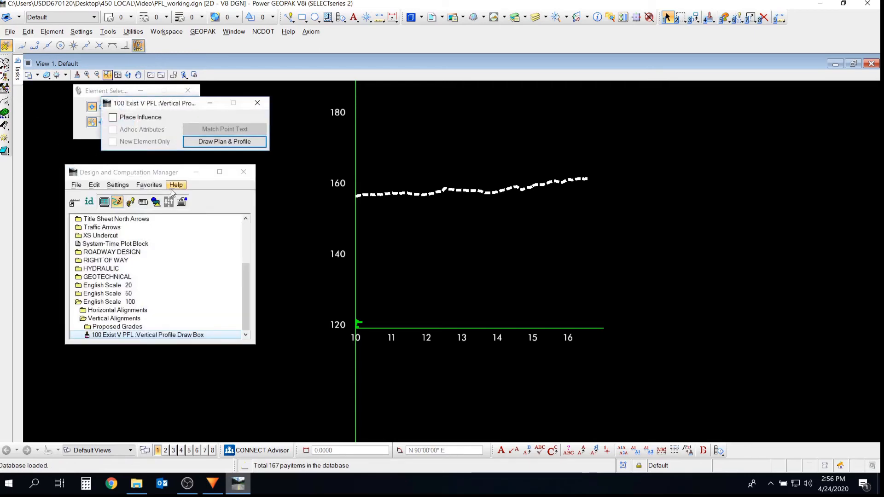
pyautogui.doubleClick(113, 327)
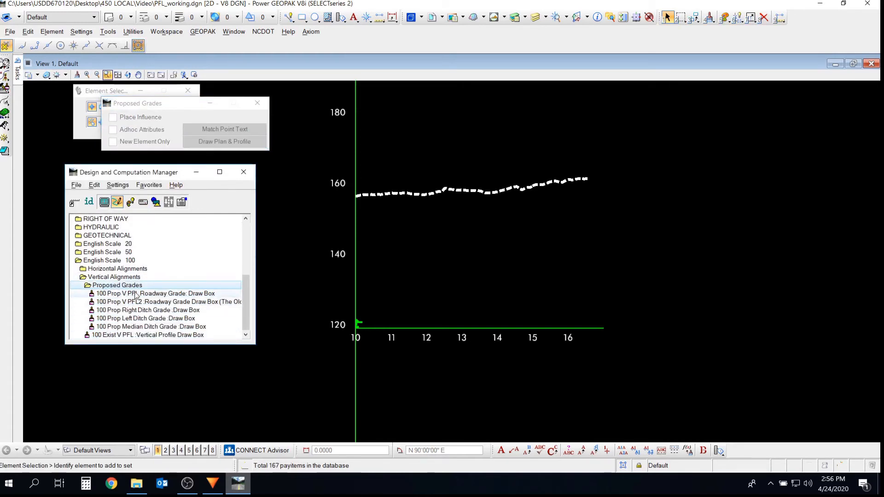
pyautogui.click(133, 295)
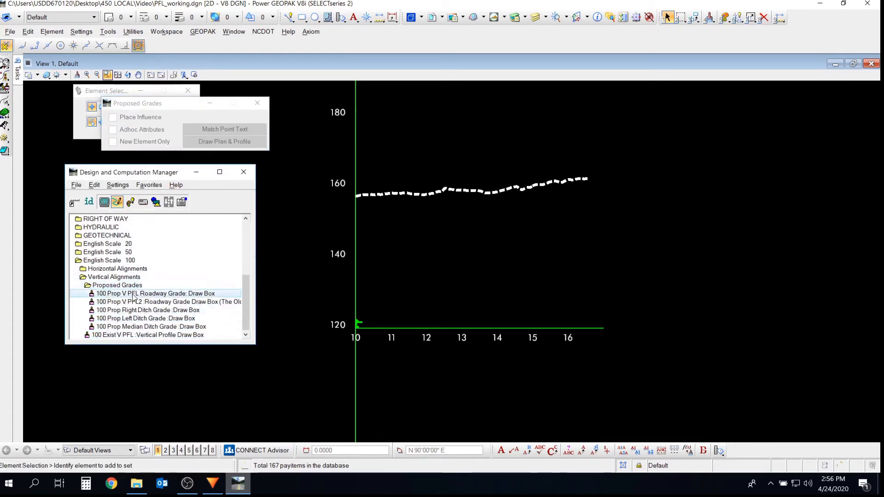
# Open the RDY job from jobrdy.gpk for drawing the proposed roadway grade.
pyautogui.click(224, 141)
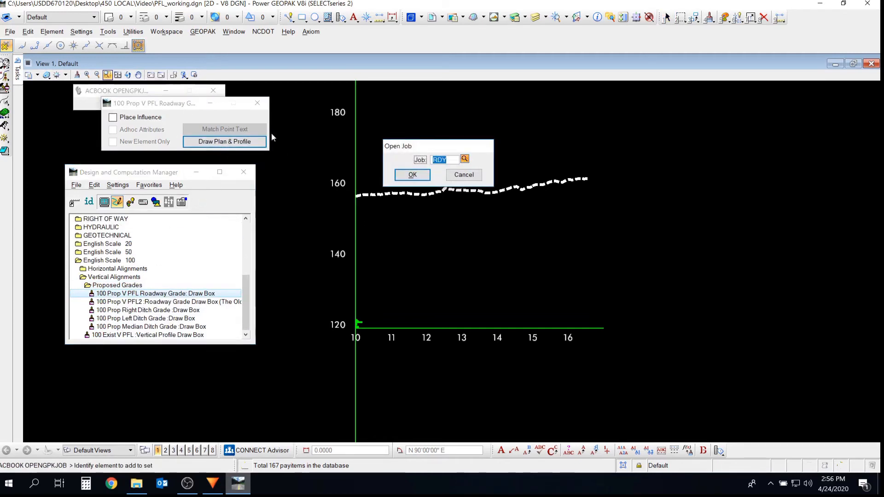
pyautogui.click(465, 159)
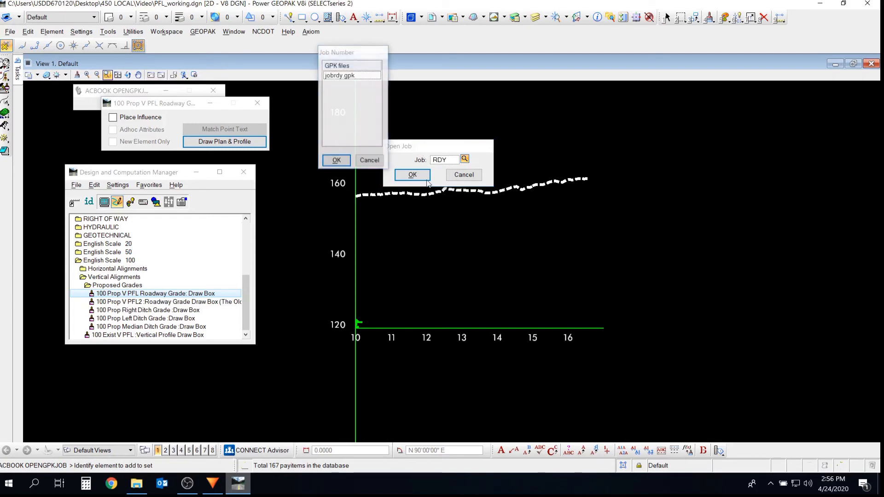
pyautogui.click(351, 76)
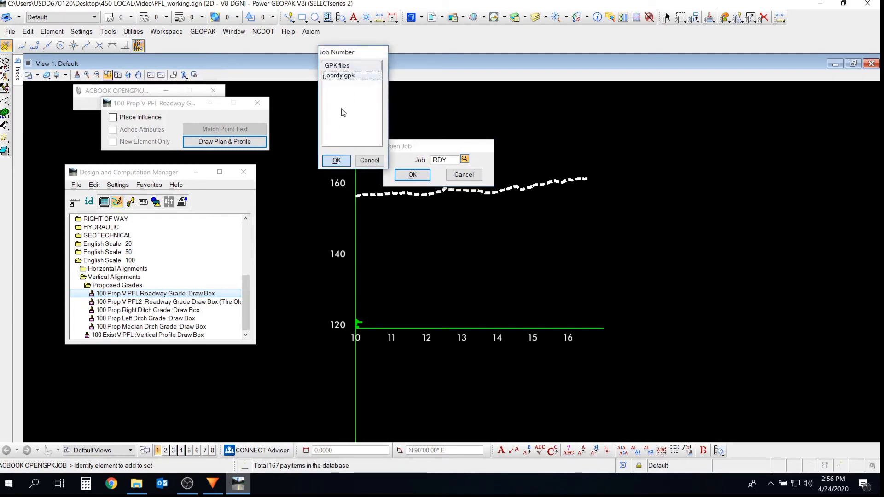
pyautogui.click(336, 160)
pyautogui.click(413, 178)
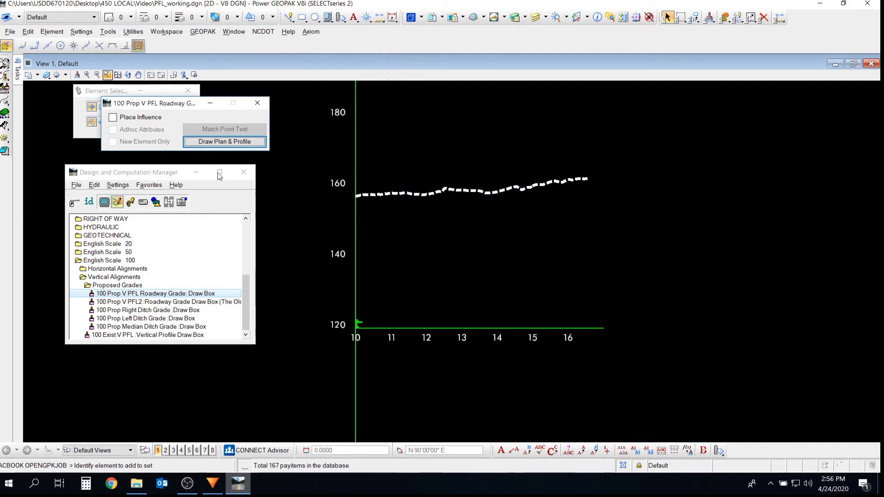
# Start Draw Plan & Profile for the roadway grade item and choose profile VID2PROP for plotting.
pyautogui.click(227, 142)
pyautogui.moveTo(153, 121); pyautogui.dragTo(175, 97)
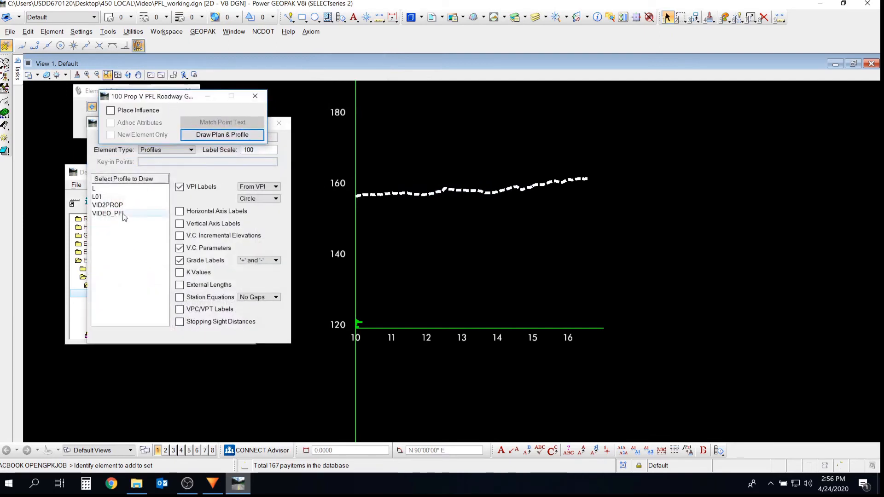
pyautogui.click(137, 161)
pyautogui.moveTo(132, 129)
pyautogui.mouseDown()
pyautogui.moveTo(140, 189)
pyautogui.moveTo(117, 171)
pyautogui.mouseUp()
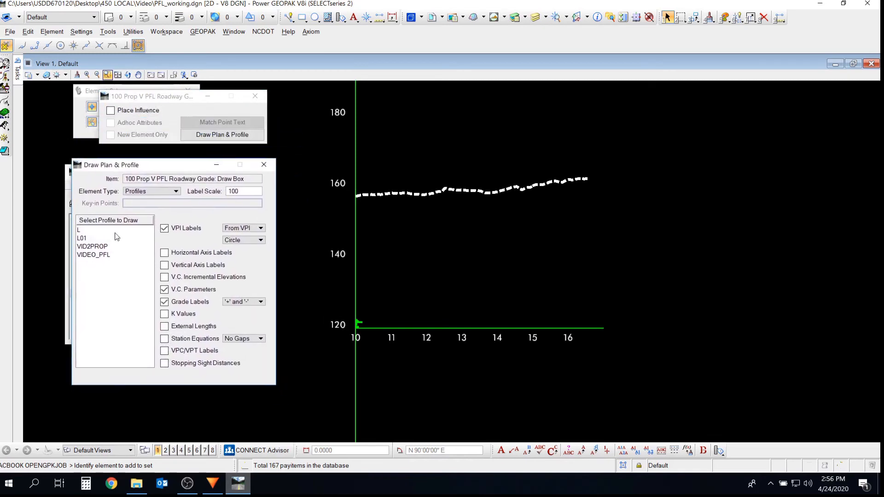
pyautogui.click(106, 247)
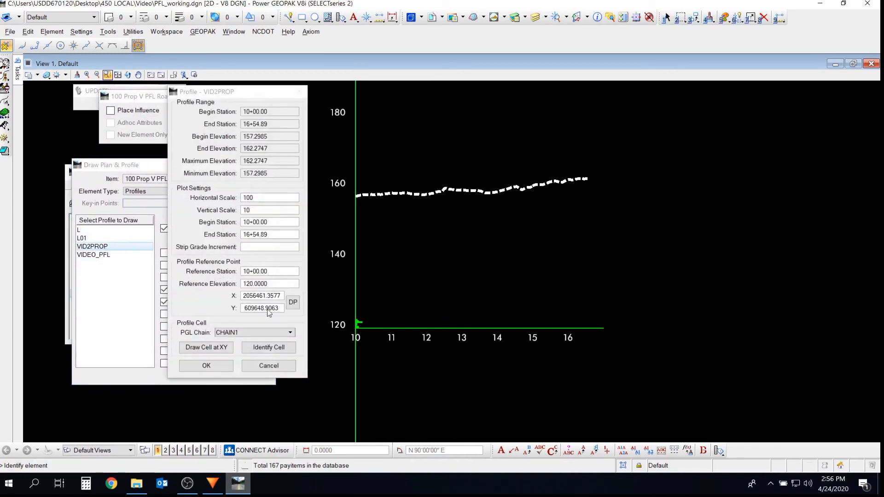
# Identify the existing profile cell, use CHAIN1 as the PGL chain, and draw the VID2PROP profile to end station 16+54.89.
pyautogui.click(269, 347)
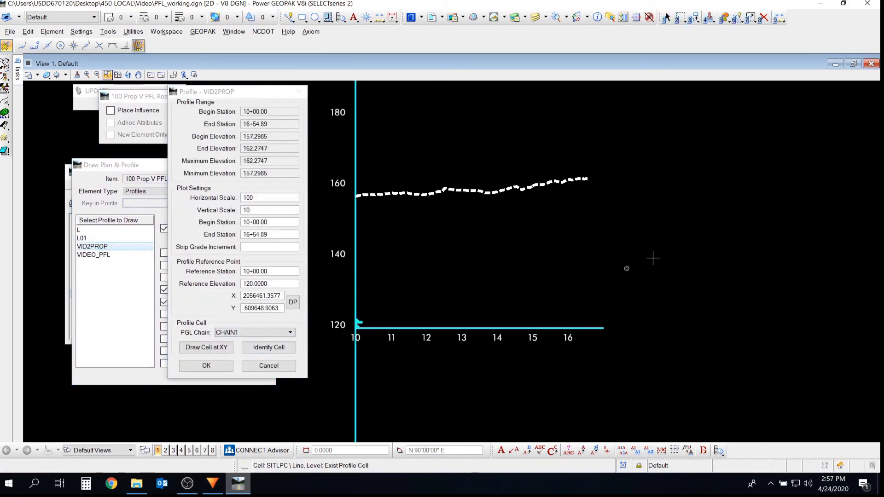
pyautogui.click(746, 210)
pyautogui.click(246, 332)
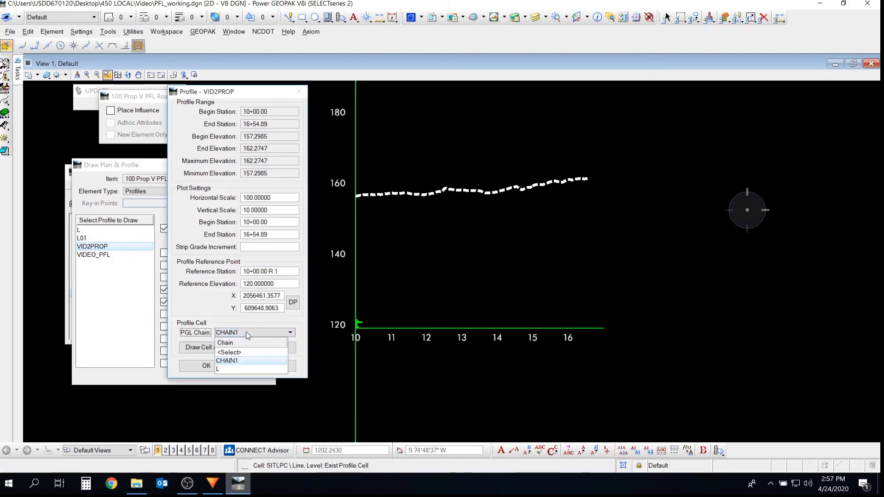
pyautogui.click(238, 362)
pyautogui.moveTo(271, 225); pyautogui.dragTo(249, 236)
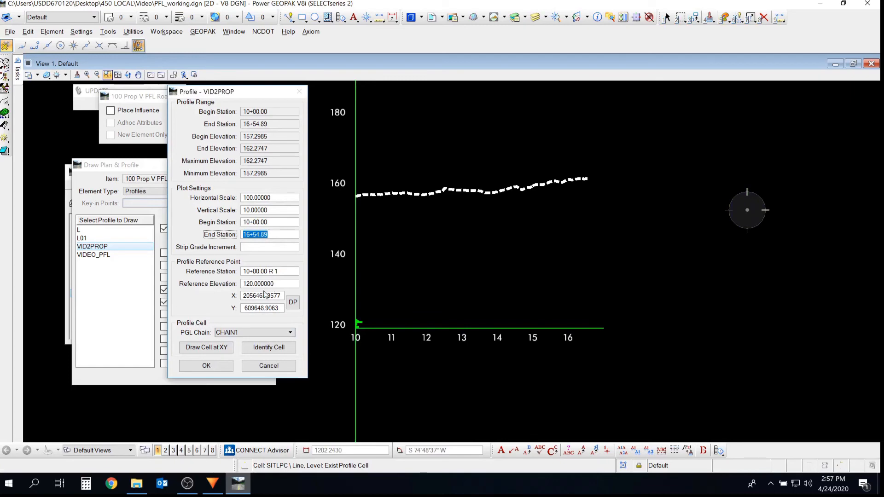
pyautogui.click(214, 366)
# Examine the drawn proposed profile, its vertical curves and its labels against the existing ground along the whole alignment.
pyautogui.moveTo(415, 203); pyautogui.dragTo(504, 276, button='middle')
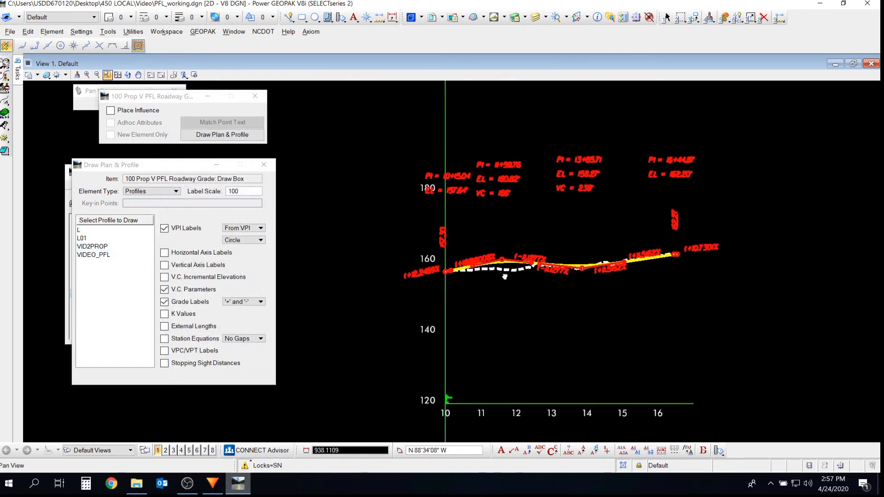
pyautogui.scroll(2, 668, 182)
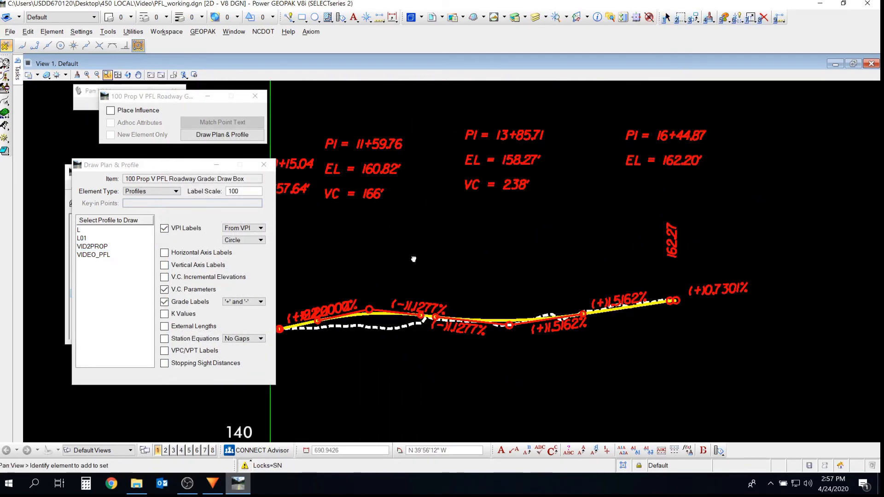
pyautogui.moveTo(413, 259); pyautogui.dragTo(495, 230, button='middle')
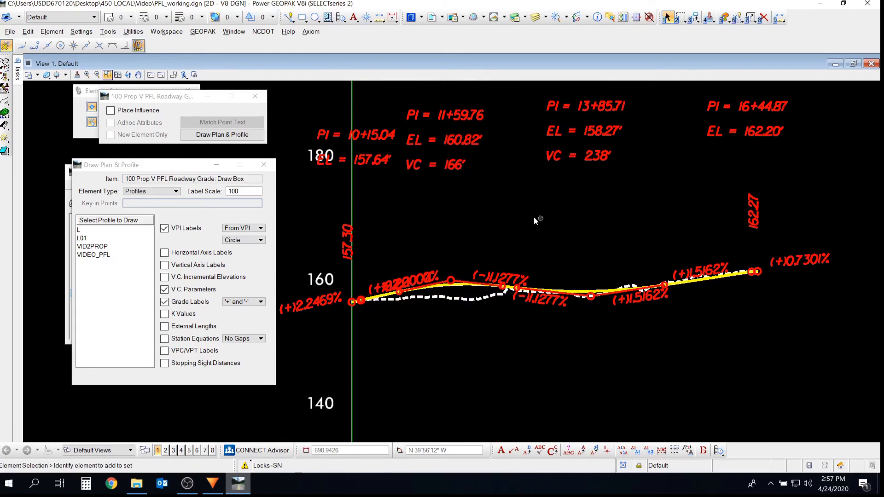
pyautogui.scroll(4, 387, 279)
pyautogui.click(546, 261)
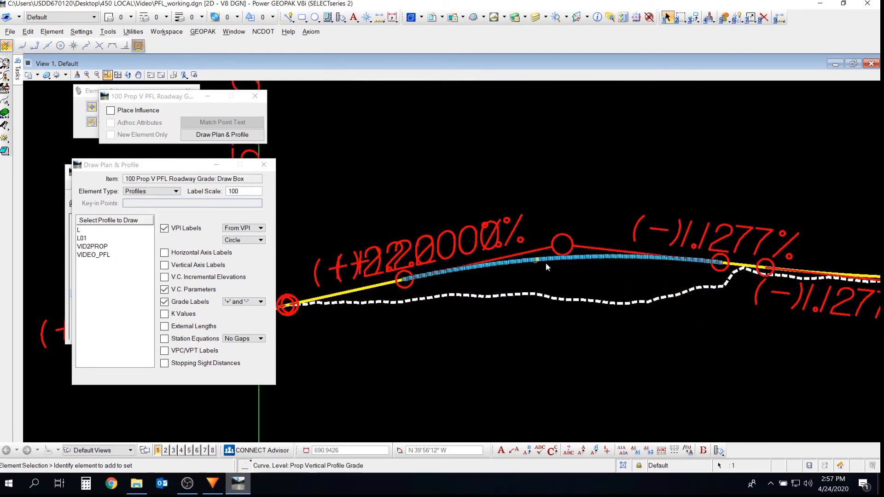
pyautogui.moveTo(687, 297); pyautogui.dragTo(499, 300, button='middle')
pyautogui.scroll(2, 730, 276)
pyautogui.moveTo(799, 283); pyautogui.dragTo(437, 276, button='middle')
pyautogui.scroll(-5, 437, 279)
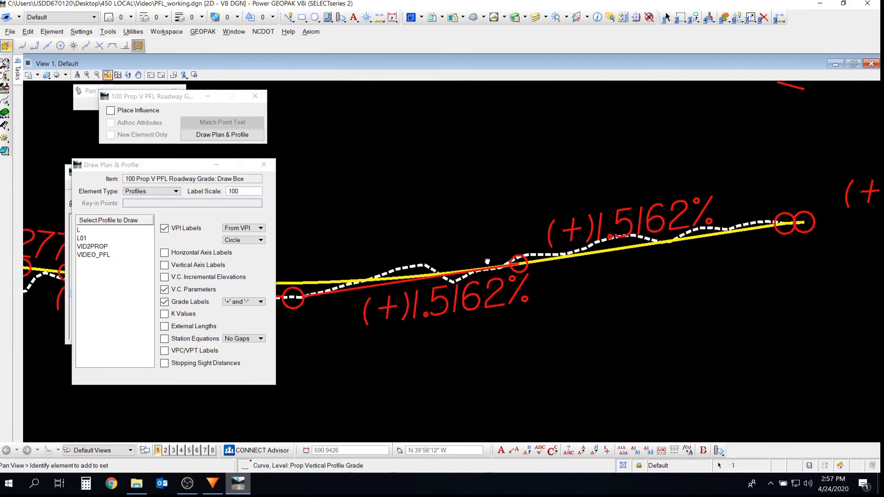
# Move the (+)1.5162% and (-)1.1277% grade labels clear of the profile line, one of each pair above and one below.
pyautogui.moveTo(562, 260); pyautogui.dragTo(560, 233)
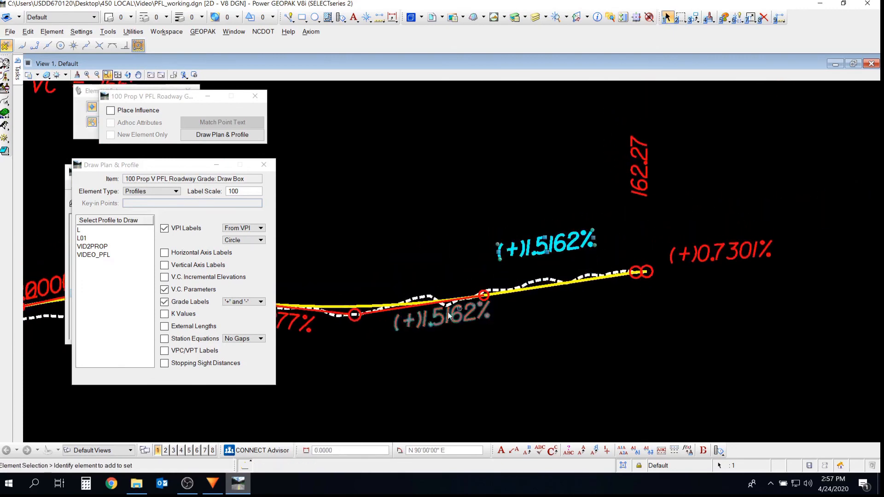
pyautogui.moveTo(448, 312); pyautogui.dragTo(494, 349)
pyautogui.moveTo(469, 331); pyautogui.dragTo(720, 294, button='middle')
pyautogui.moveTo(543, 286); pyautogui.dragTo(546, 322)
pyautogui.moveTo(447, 241); pyautogui.dragTo(502, 203)
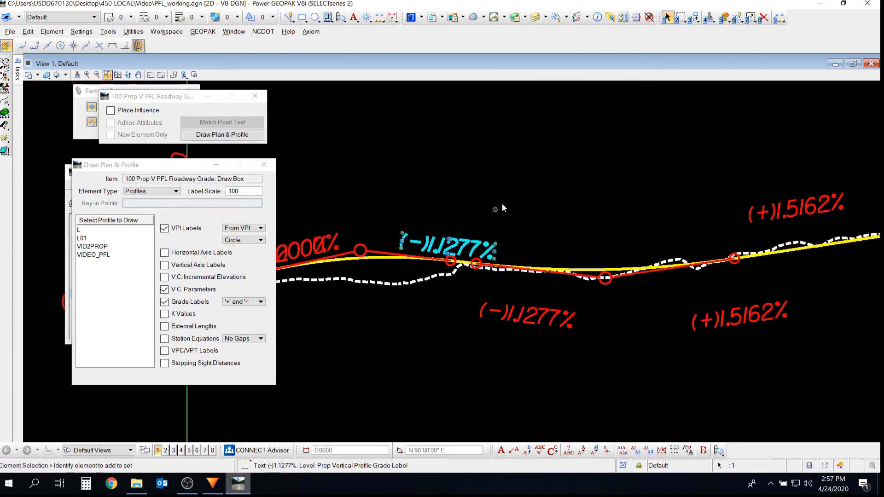
# Pull apart the overlapping (+)2.2000% grade labels near the profile start and delete the duplicate.
pyautogui.moveTo(422, 224); pyautogui.dragTo(655, 224, button='middle')
pyautogui.moveTo(508, 253); pyautogui.dragTo(546, 152)
pyautogui.press('Delete')
pyautogui.scroll(-3, 644, 203)
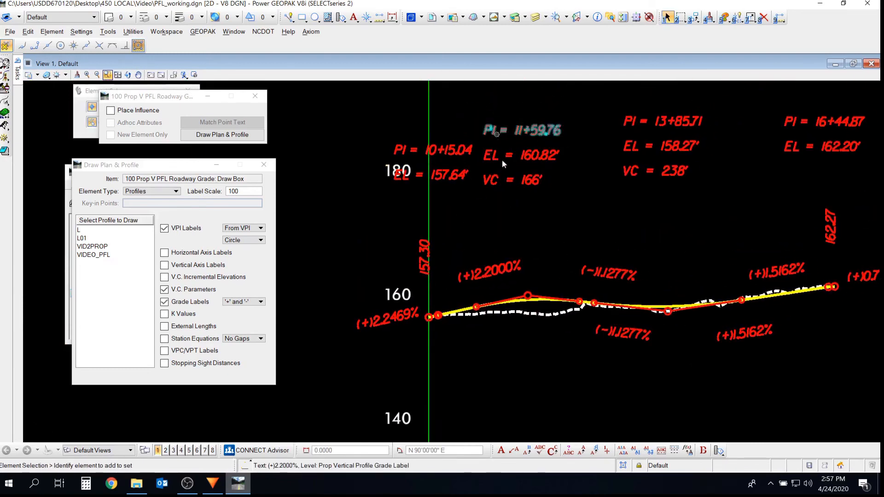
# Examine how the proposed grade sits above and below the existing ground from the crest curve to the end of the profile.
pyautogui.moveTo(717, 219); pyautogui.dragTo(602, 148, button='middle')
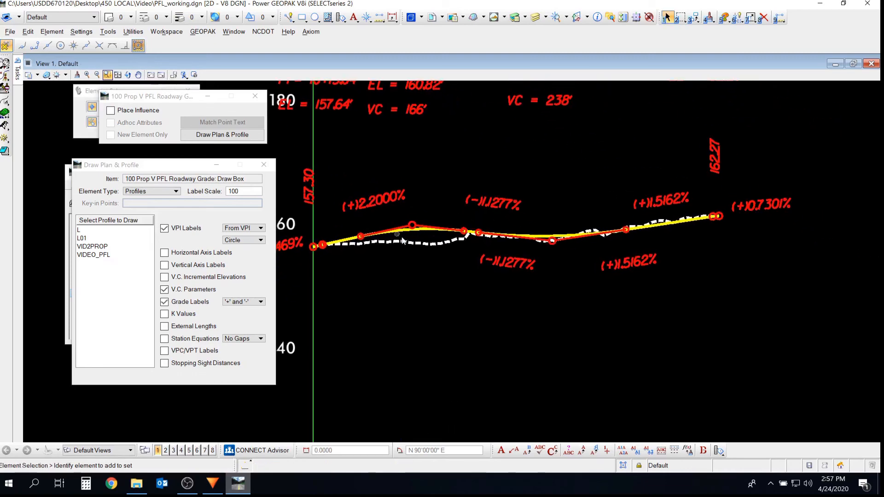
pyautogui.moveTo(380, 243); pyautogui.dragTo(507, 243, button='middle')
pyautogui.scroll(3, 508, 242)
pyautogui.scroll(-1, 753, 218)
pyautogui.moveTo(753, 218); pyautogui.dragTo(439, 246, button='middle')
pyautogui.scroll(-3, 485, 264)
pyautogui.moveTo(380, 269); pyautogui.dragTo(705, 230, button='middle')
pyautogui.moveTo(386, 269); pyautogui.dragTo(531, 260, button='middle')
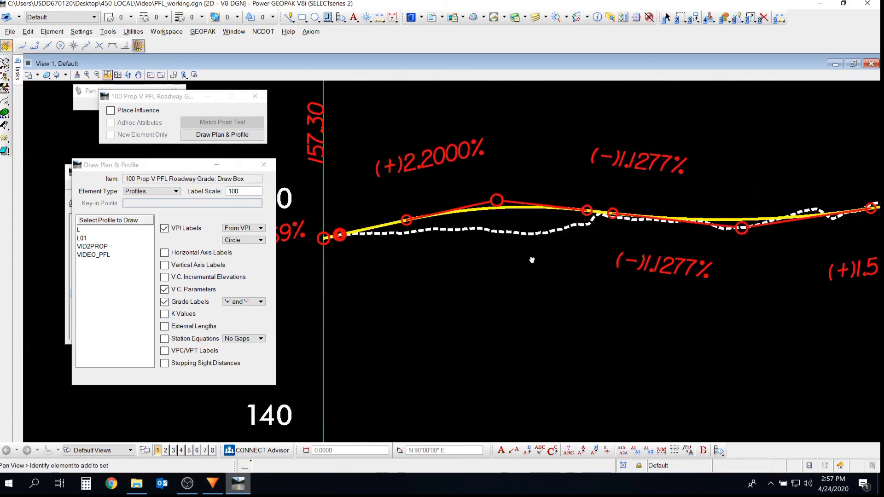
pyautogui.moveTo(506, 220); pyautogui.dragTo(337, 253, button='middle')
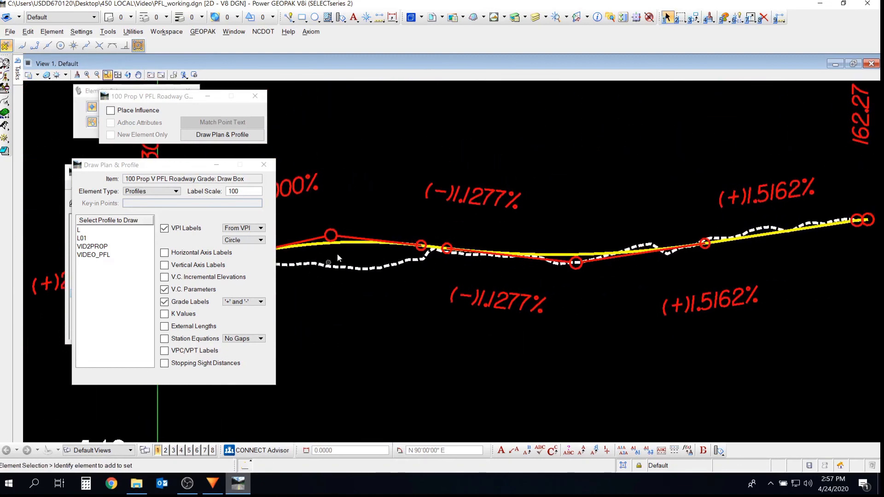
pyautogui.scroll(2, 576, 263)
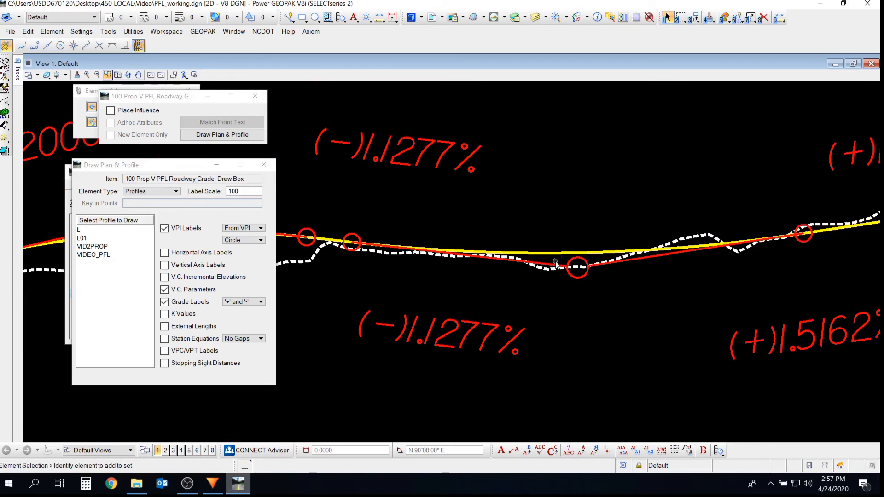
pyautogui.moveTo(697, 259); pyautogui.dragTo(684, 244, button='middle')
pyautogui.scroll(-2, 564, 293)
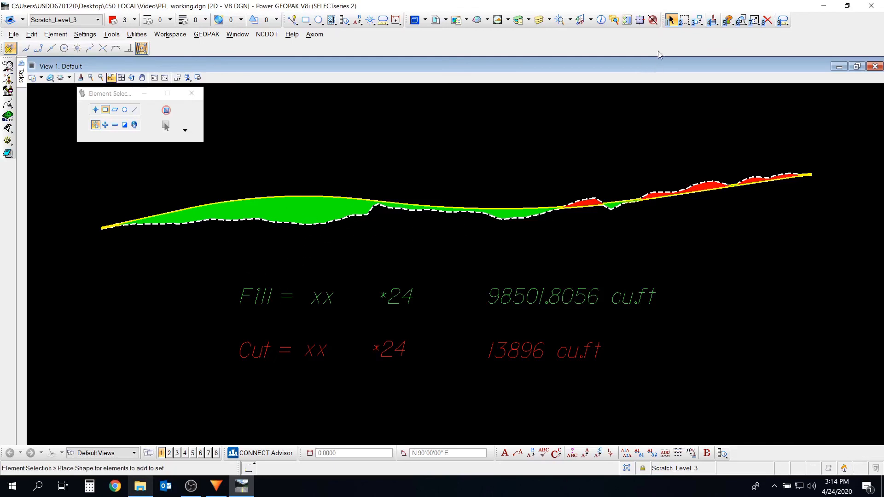
# Examine the shaded fill and cut areas between the proposed grade and the ground, along with their volume notes.
pyautogui.moveTo(215, 208); pyautogui.dragTo(448, 208, button='middle')
pyautogui.scroll(3, 360, 200)
pyautogui.scroll(-3, 448, 208)
pyautogui.moveTo(564, 204); pyautogui.dragTo(441, 215, button='middle')
pyautogui.moveTo(441, 215); pyautogui.dragTo(689, 198)
pyautogui.rightClick(688, 198)
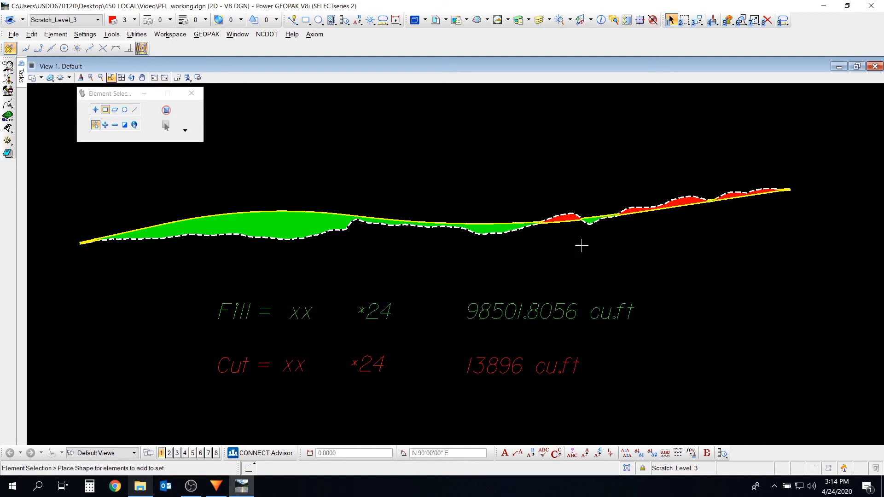
pyautogui.click(670, 21)
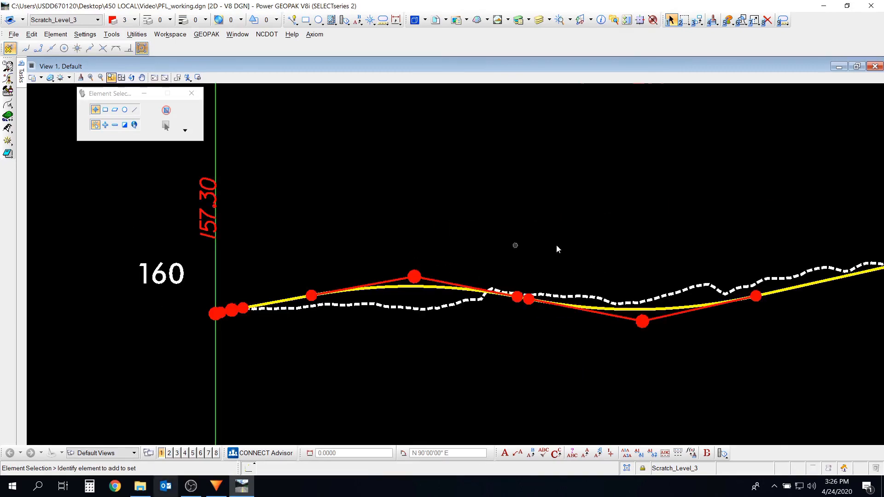
# Examine the crest and sag curves of the proposed profile against the dashed existing ground line.
pyautogui.scroll(-2, 543, 246)
pyautogui.scroll(2, 425, 270)
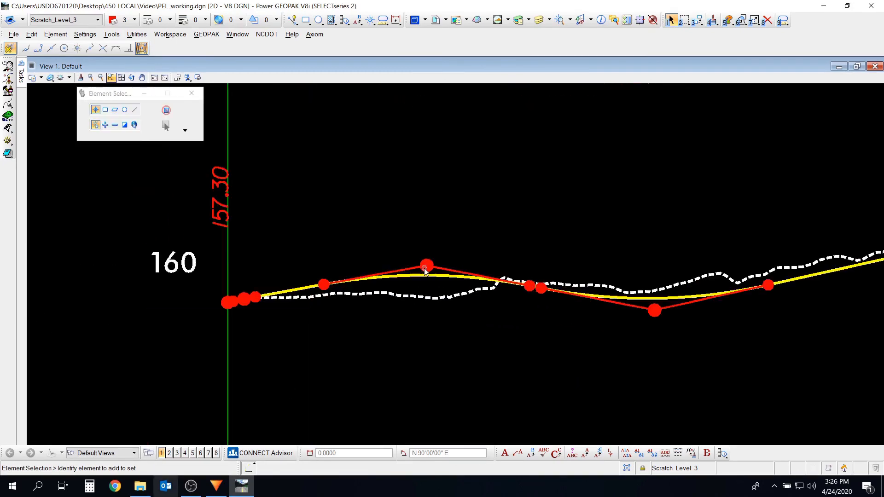
pyautogui.moveTo(518, 264); pyautogui.dragTo(492, 266, button='middle')
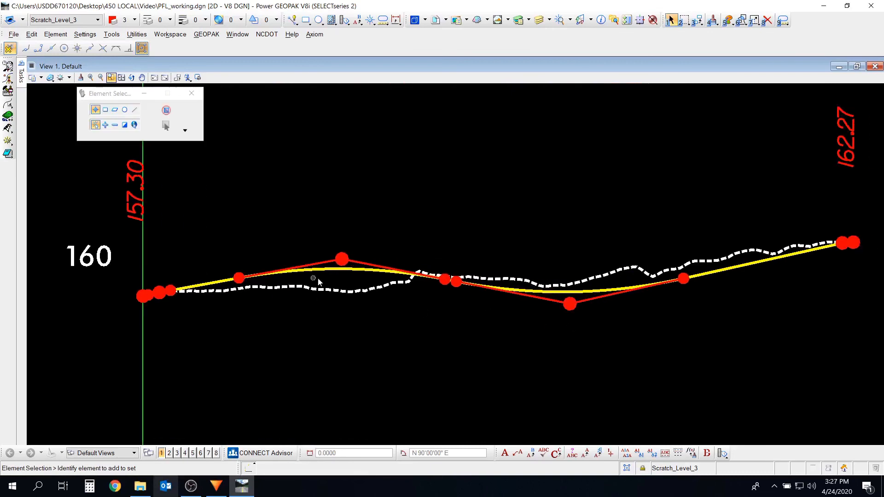
# Compare the fill and cut volume notes of the two shaded profile alternatives beside the main profile.
pyautogui.scroll(-4, 606, 285)
pyautogui.moveTo(709, 279); pyautogui.dragTo(584, 277, button='middle')
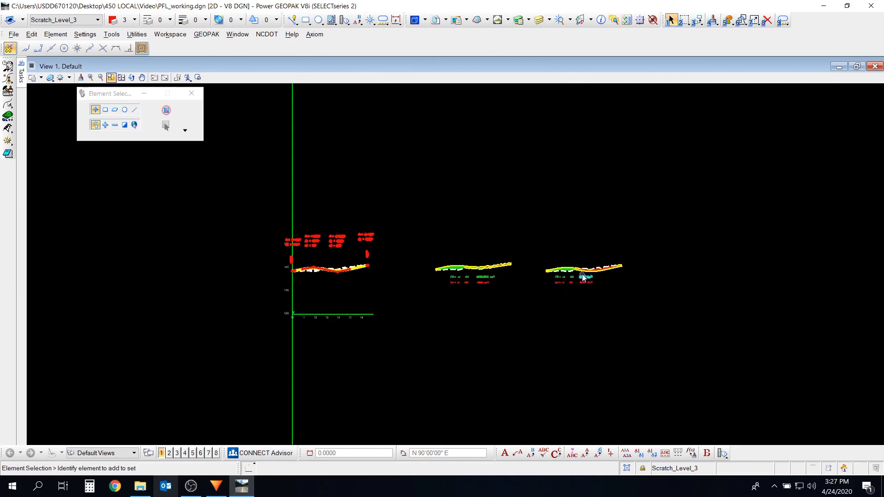
pyautogui.scroll(3, 602, 273)
pyautogui.scroll(2, 677, 267)
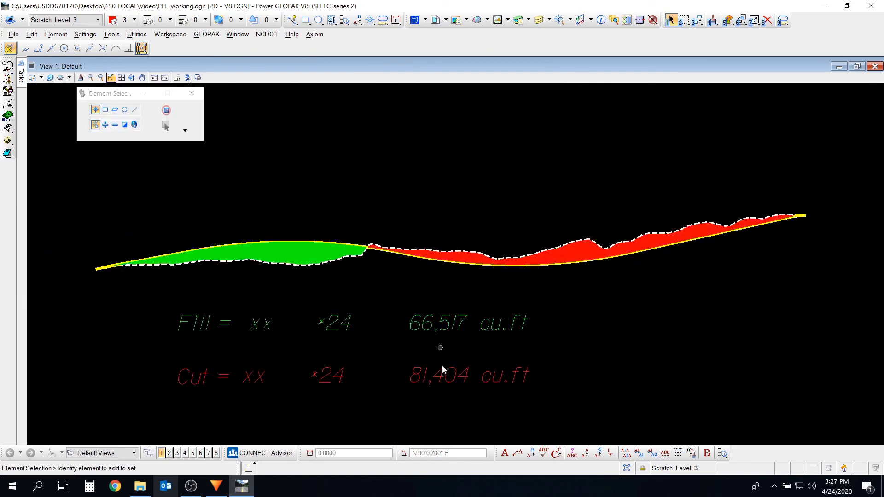
pyautogui.scroll(-2, 348, 361)
pyautogui.moveTo(347, 360); pyautogui.dragTo(666, 300, button='middle')
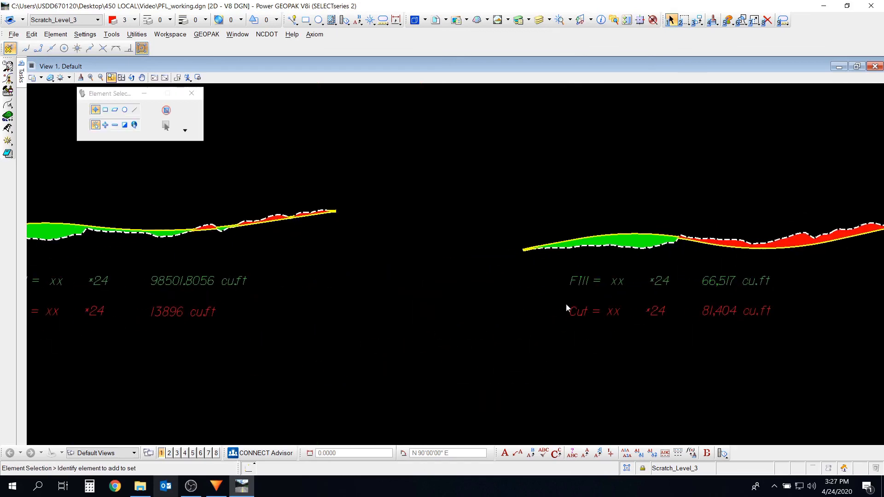
pyautogui.moveTo(292, 305); pyautogui.dragTo(556, 320, button='middle')
pyautogui.rightClick(556, 321)
pyautogui.scroll(2, 433, 300)
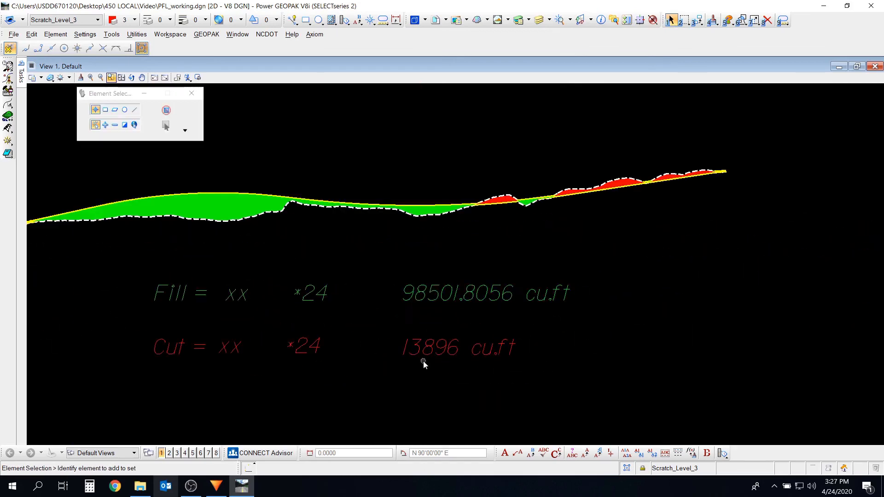
pyautogui.scroll(-4, 667, 298)
pyautogui.moveTo(667, 299); pyautogui.dragTo(320, 282, button='middle')
pyautogui.scroll(2, 614, 277)
pyautogui.moveTo(565, 267); pyautogui.dragTo(596, 278, button='middle')
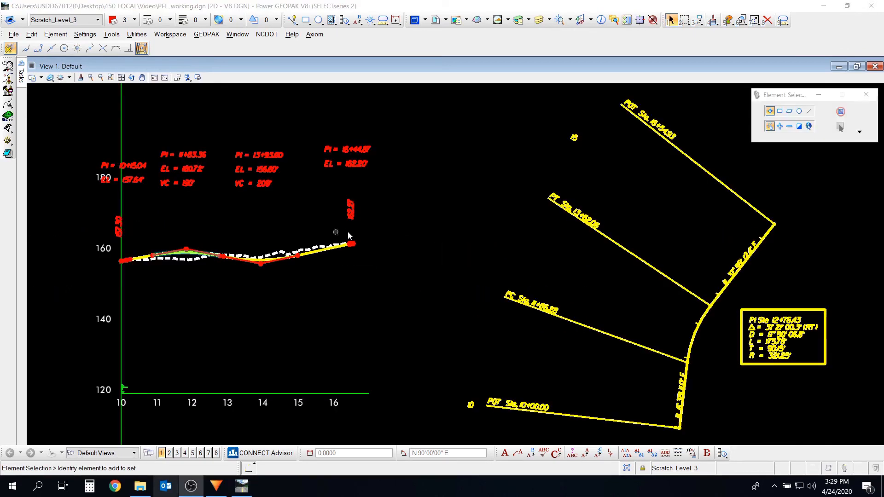